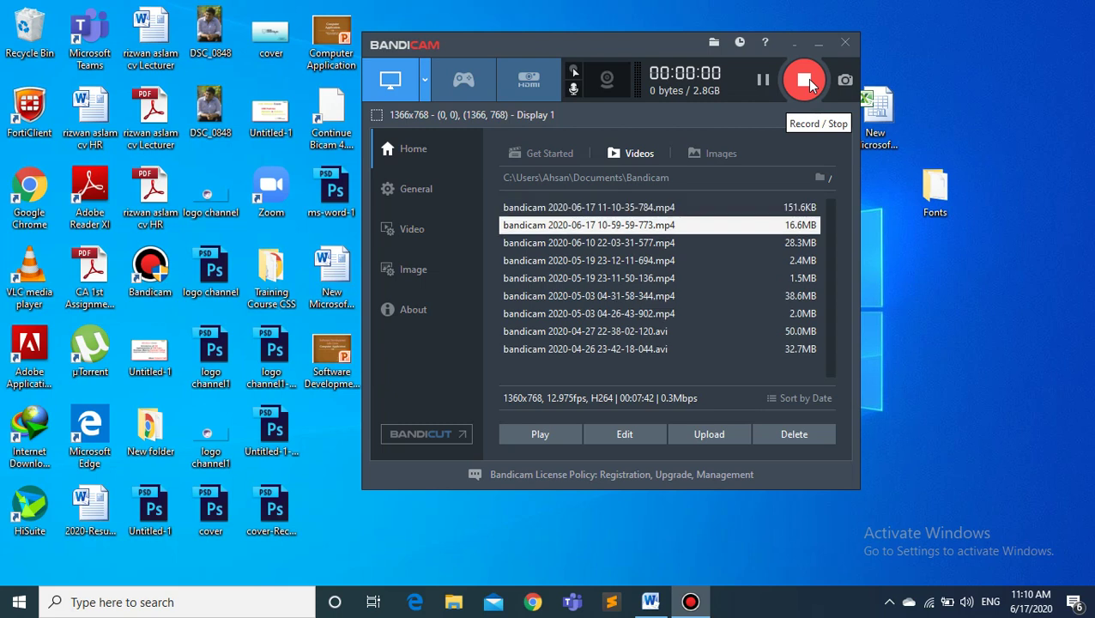
- Bring the Word document listing input devices, output devices and education items to the front
{"action": "left_click", "coordinate": [649, 602]}
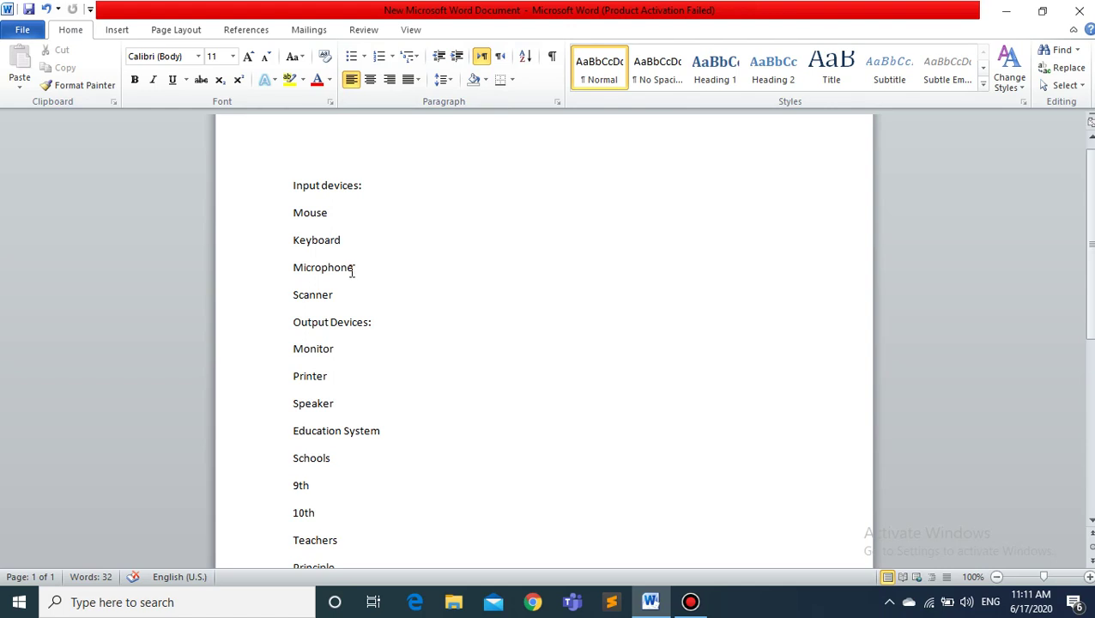
- Make the 'Input devices:' heading bold
{"action": "left_click", "coordinate": [364, 185]}
{"action": "key", "text": "shift+Left"}
{"action": "key", "text": "shift+Left"}
{"action": "key", "text": "shift+Left"}
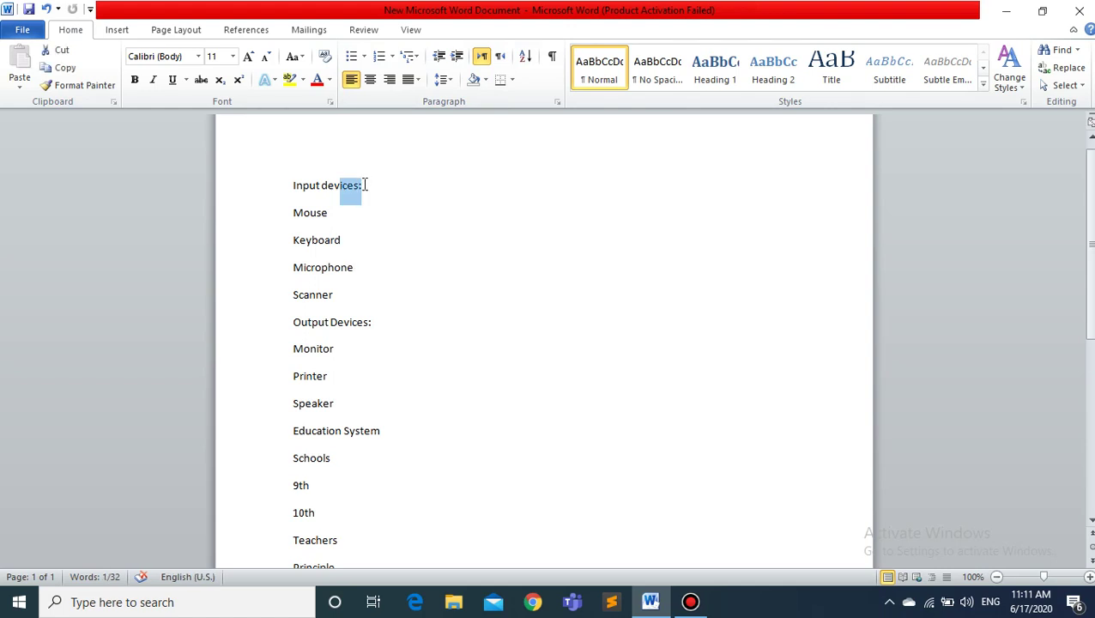
{"action": "key", "text": "shift+Left"}
{"action": "key", "text": "shift+Left"}
{"action": "key", "text": "shift+Left"}
{"action": "key", "text": "shift+Left"}
{"action": "key", "text": "shift+Left"}
{"action": "key", "text": "shift+Left"}
{"action": "triple_click", "coordinate": [364, 185]}
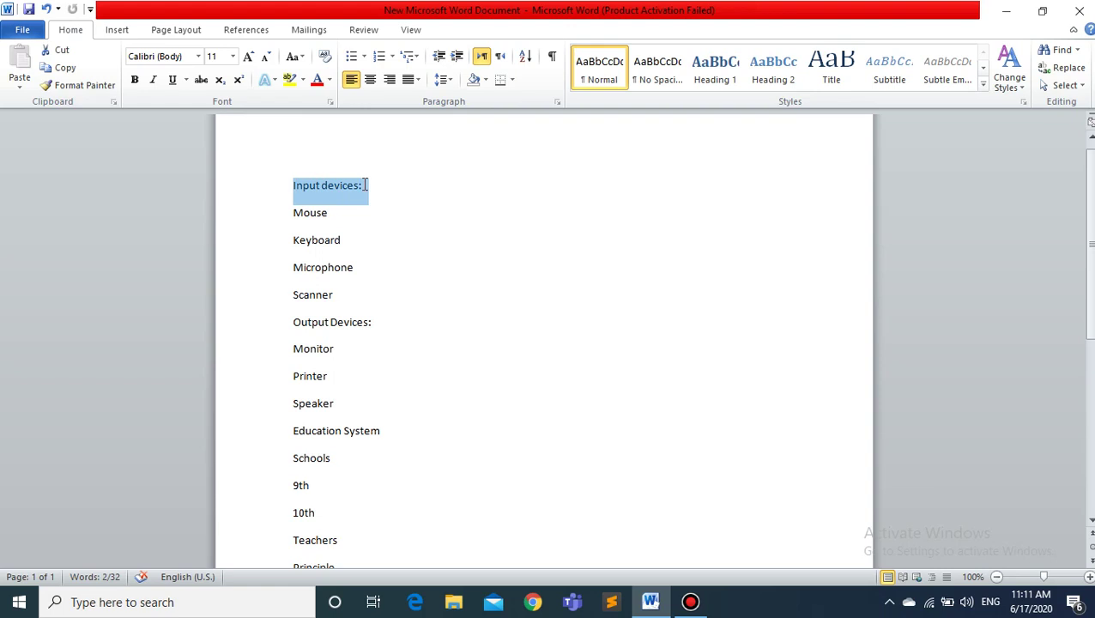
{"action": "key", "text": "ctrl+b"}
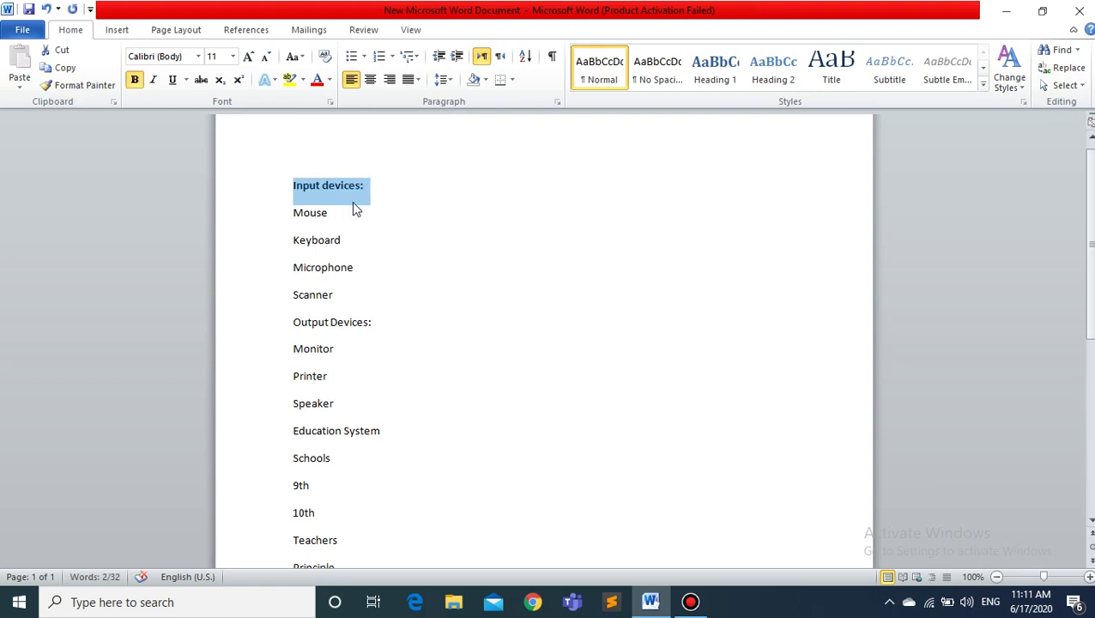
{"action": "left_click", "coordinate": [337, 211]}
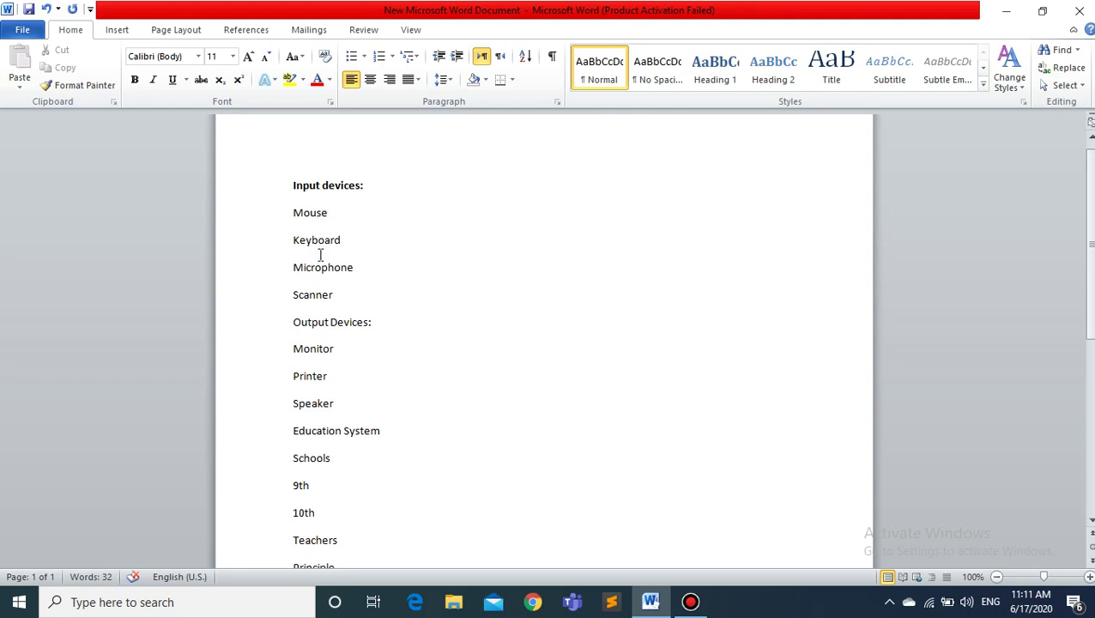
- Format Mouse, Keyboard, Microphone and Scanner as a list with diamond bullets
{"action": "left_click_drag", "start_coordinate": [337, 294], "coordinate": [298, 230]}
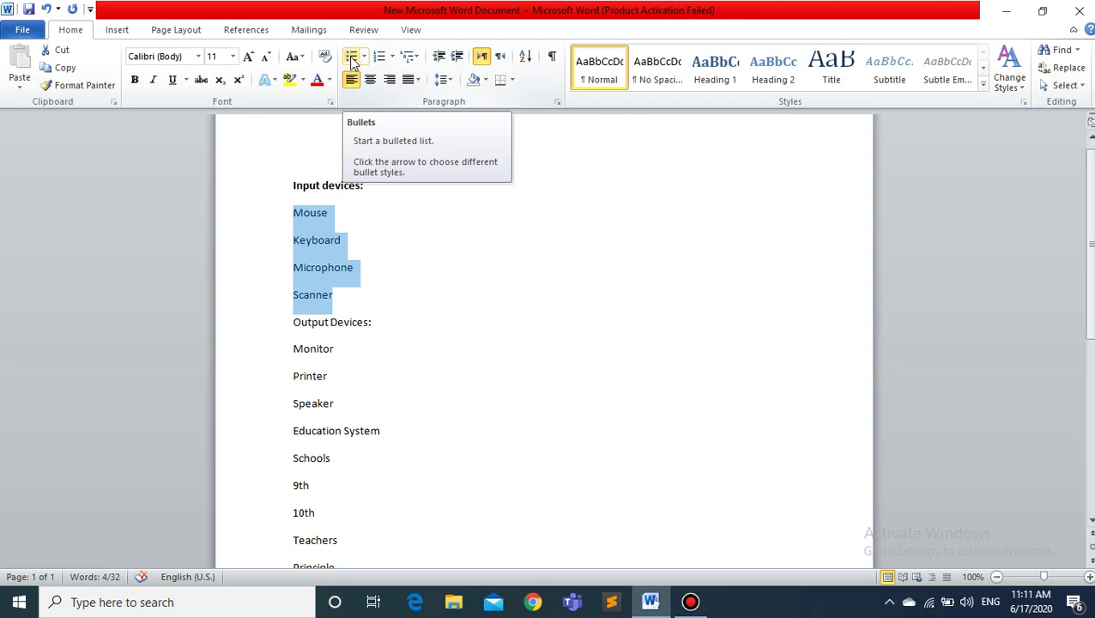
{"action": "left_click", "coordinate": [352, 60]}
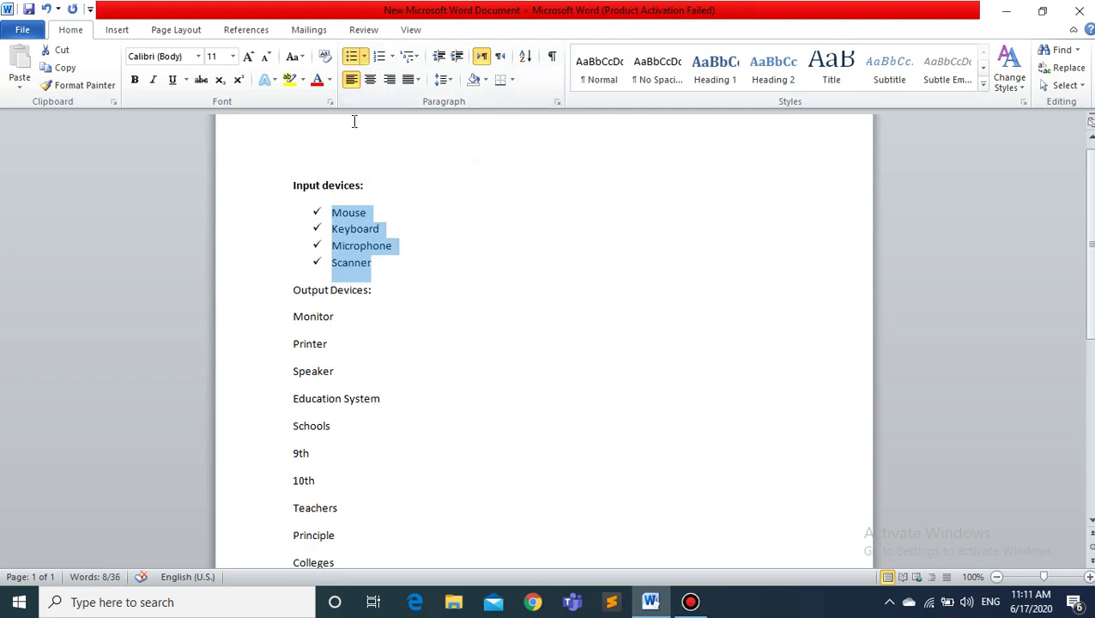
{"action": "left_click", "coordinate": [364, 58]}
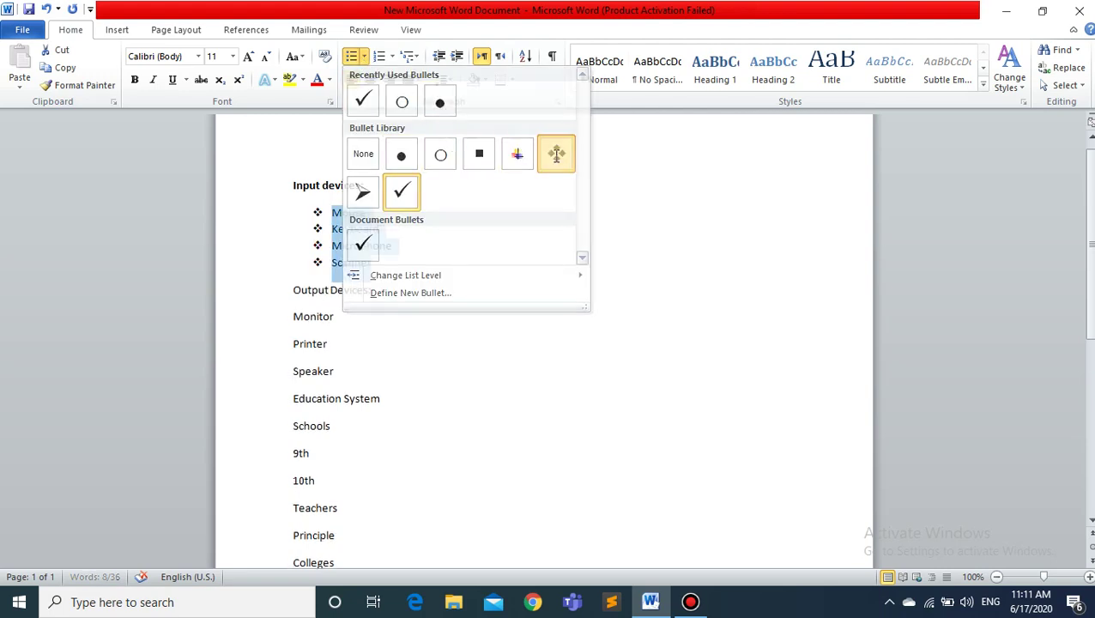
{"action": "left_click", "coordinate": [556, 154]}
{"action": "left_click", "coordinate": [378, 263]}
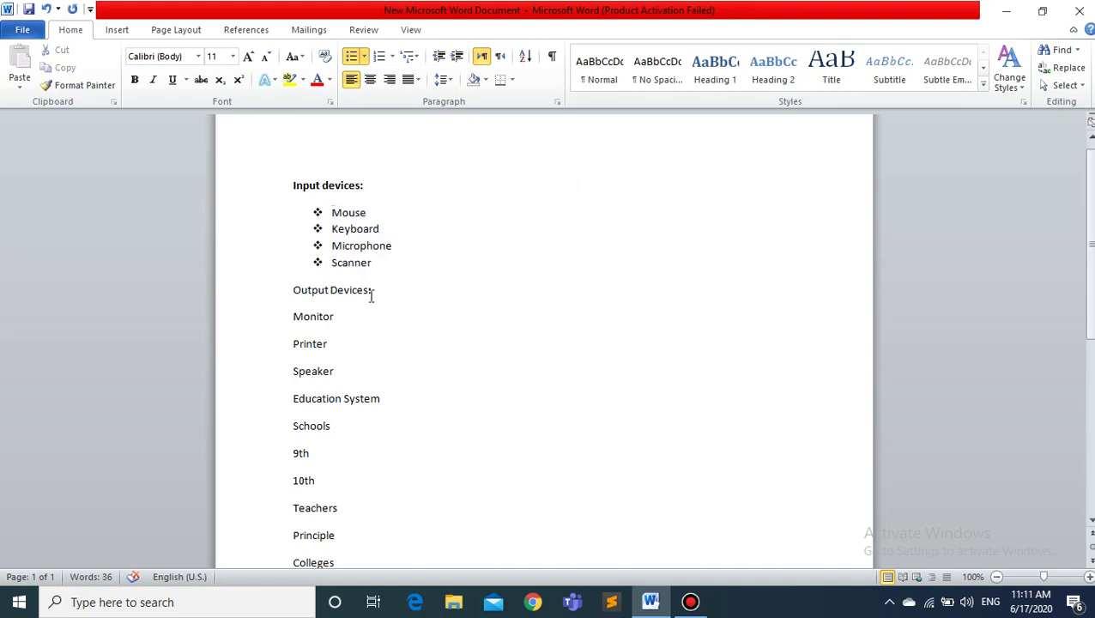
{"action": "left_click", "coordinate": [373, 289]}
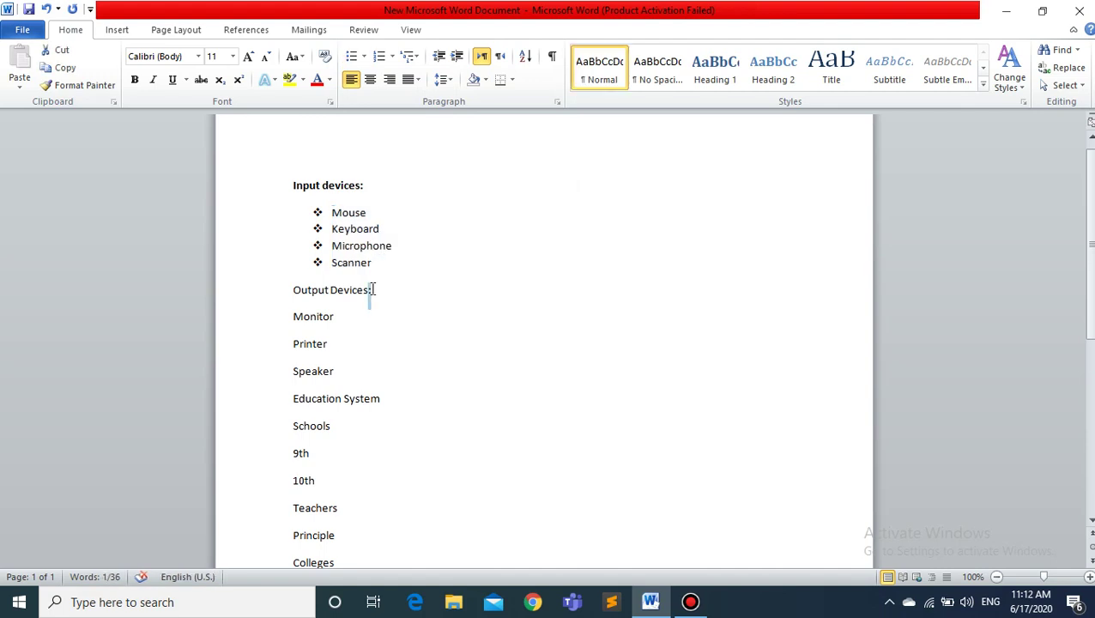
- Bold 'Output Devices:' and number Monitor, Printer and Speaker in the 1) 2) 3) format
{"action": "key", "text": "shift+Left"}
{"action": "key", "text": "shift+Left"}
{"action": "key", "text": "shift+Left"}
{"action": "key", "text": "shift+Left"}
{"action": "key", "text": "shift+Left"}
{"action": "key", "text": "shift+Left"}
{"action": "key", "text": "ctrl+b"}
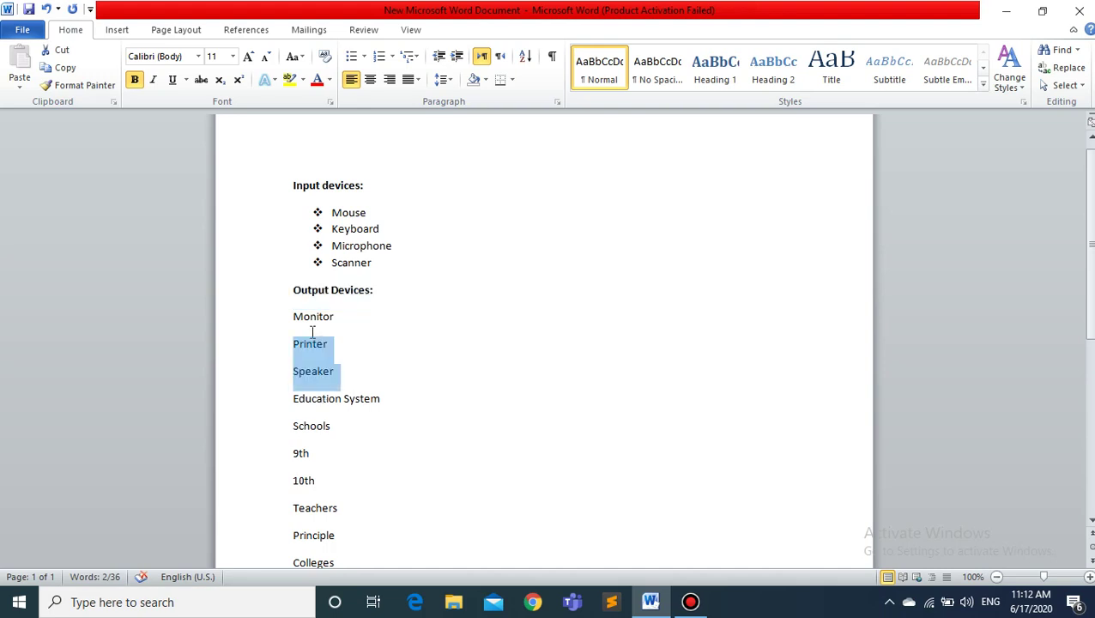
{"action": "left_click_drag", "start_coordinate": [335, 373], "coordinate": [301, 319]}
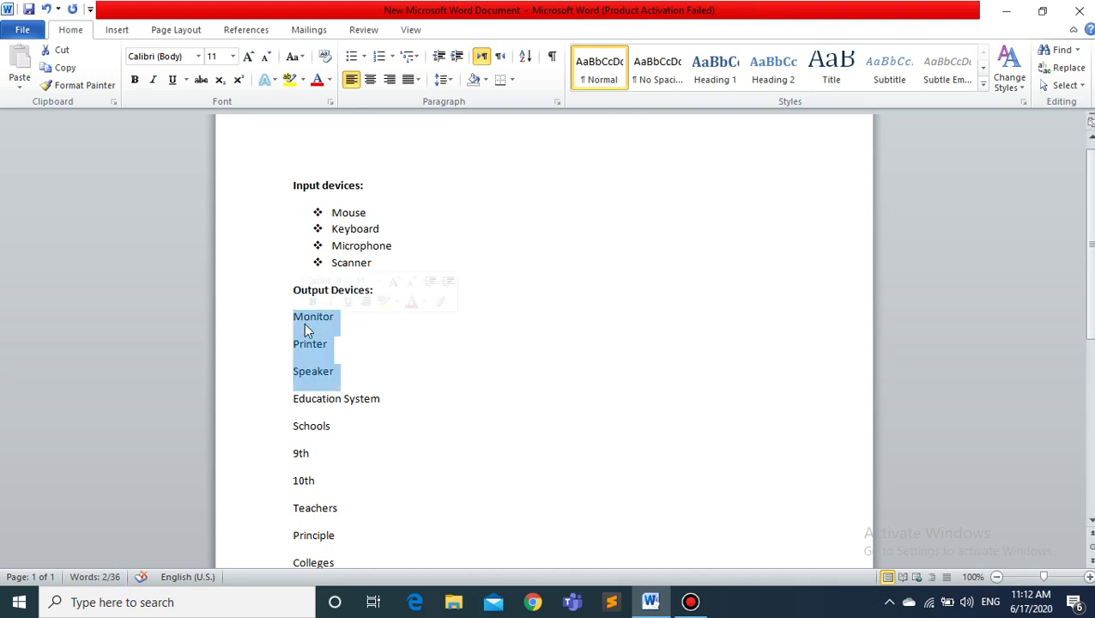
{"action": "left_click", "coordinate": [392, 56]}
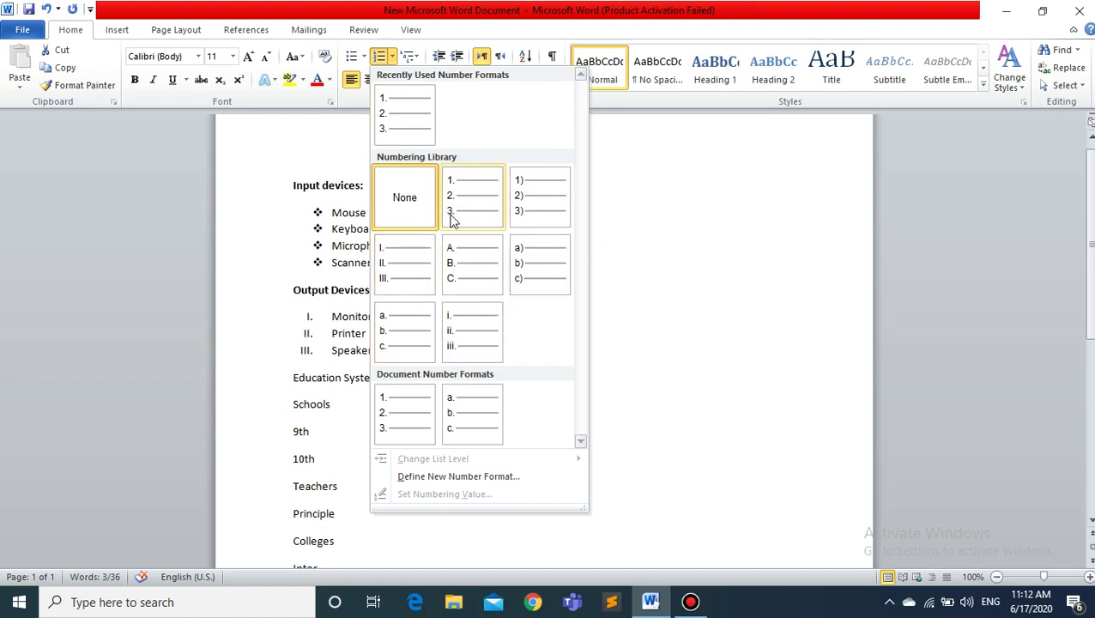
{"action": "left_click", "coordinate": [539, 207]}
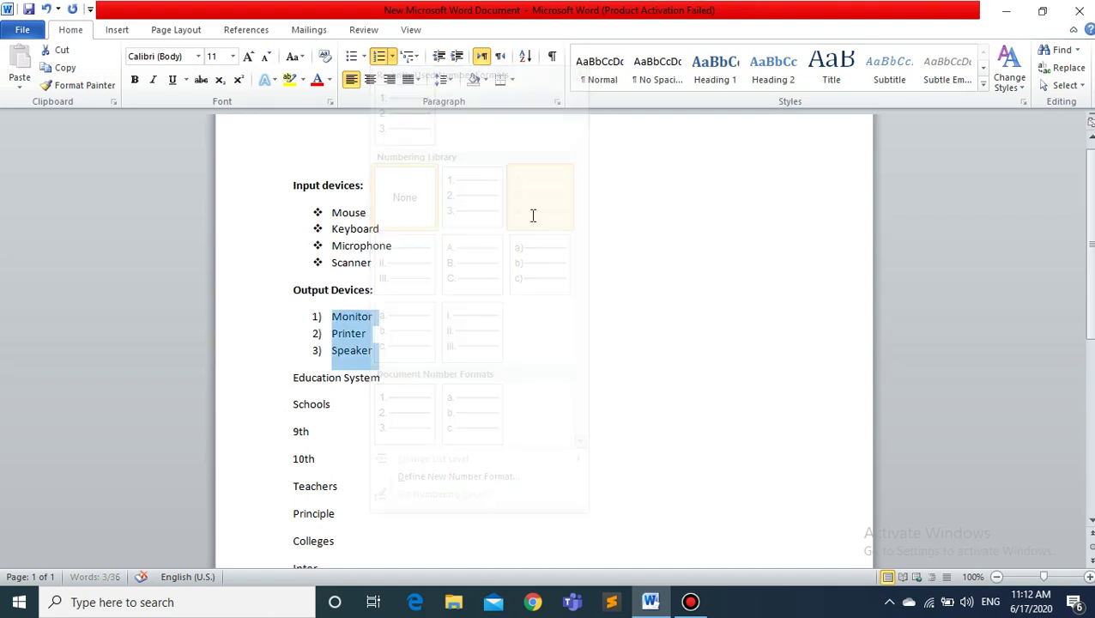
{"action": "left_click", "coordinate": [392, 352]}
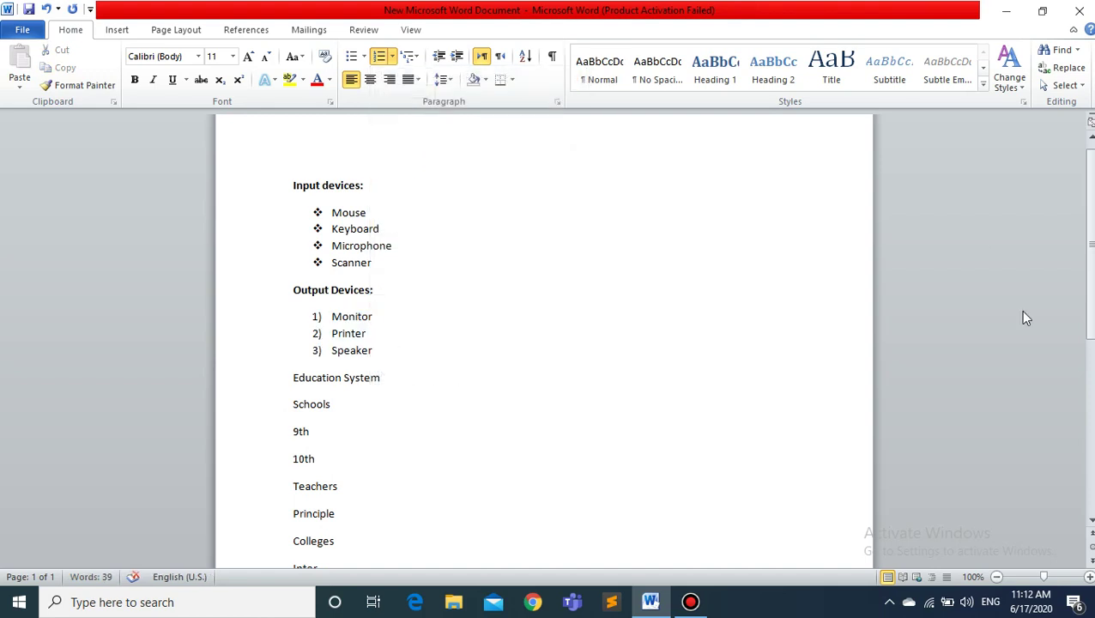
- Apply the 1. 1.1. multilevel numbering to the items Schools through University
{"action": "scroll", "coordinate": [1091, 232], "scroll_direction": "down", "scroll_amount": 2}
{"action": "scroll", "coordinate": [1092, 232], "scroll_direction": "down", "scroll_amount": 1}
{"action": "scroll", "coordinate": [1092, 232], "scroll_direction": "down", "scroll_amount": 1}
{"action": "scroll", "coordinate": [544, 343], "scroll_direction": "down", "scroll_amount": 1}
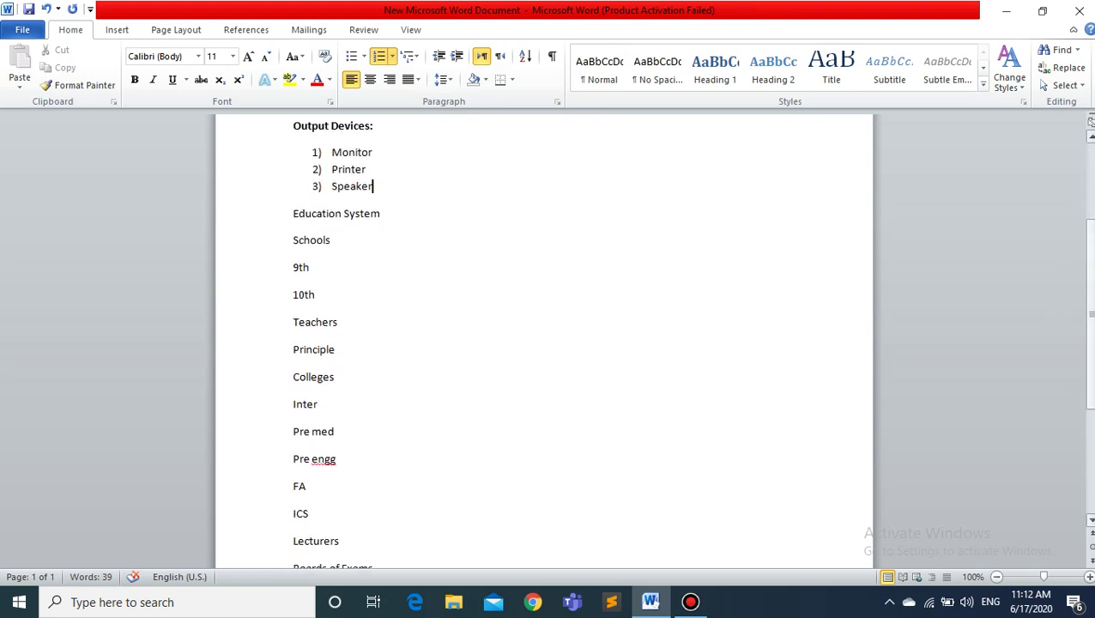
{"action": "mouse_move", "coordinate": [289, 238]}
{"action": "left_mouse_down"}
{"action": "mouse_move", "coordinate": [337, 359]}
{"action": "mouse_move", "coordinate": [374, 592]}
{"action": "mouse_move", "coordinate": [369, 338]}
{"action": "mouse_move", "coordinate": [372, 384]}
{"action": "left_mouse_up"}
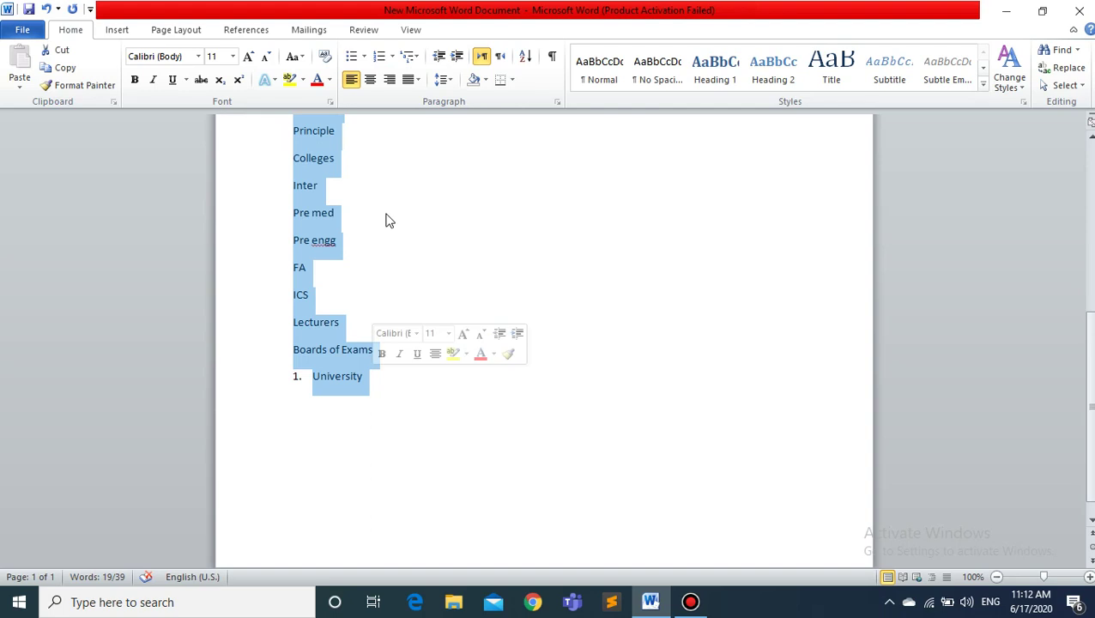
{"action": "left_click", "coordinate": [410, 57]}
{"action": "left_click", "coordinate": [545, 208]}
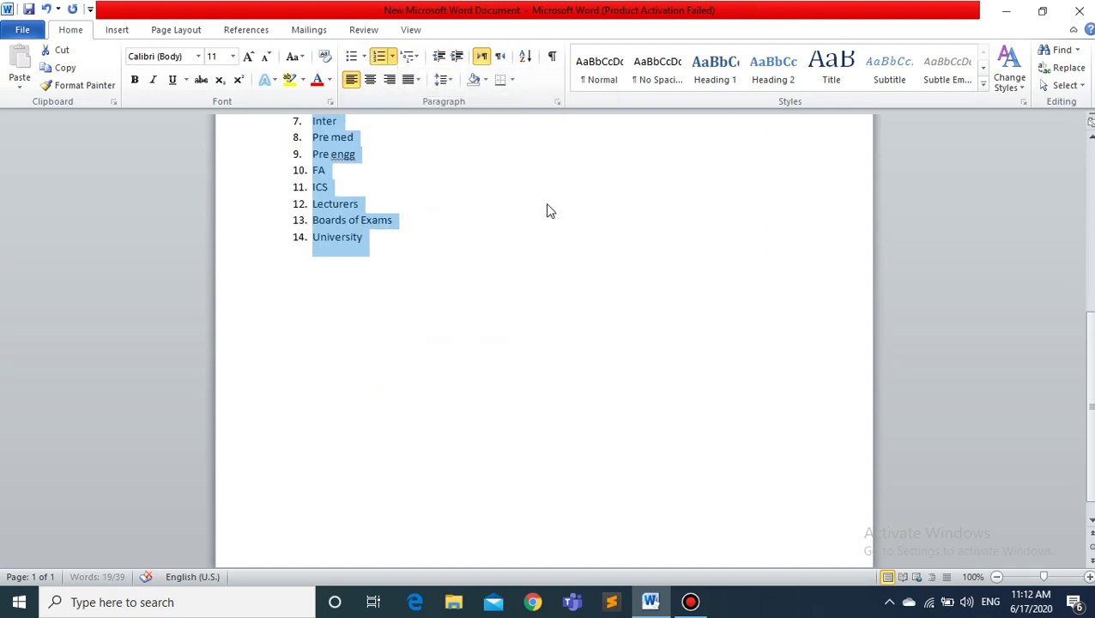
- Make the 'Education System' heading bold
{"action": "scroll", "coordinate": [544, 343], "scroll_direction": "up", "scroll_amount": 2}
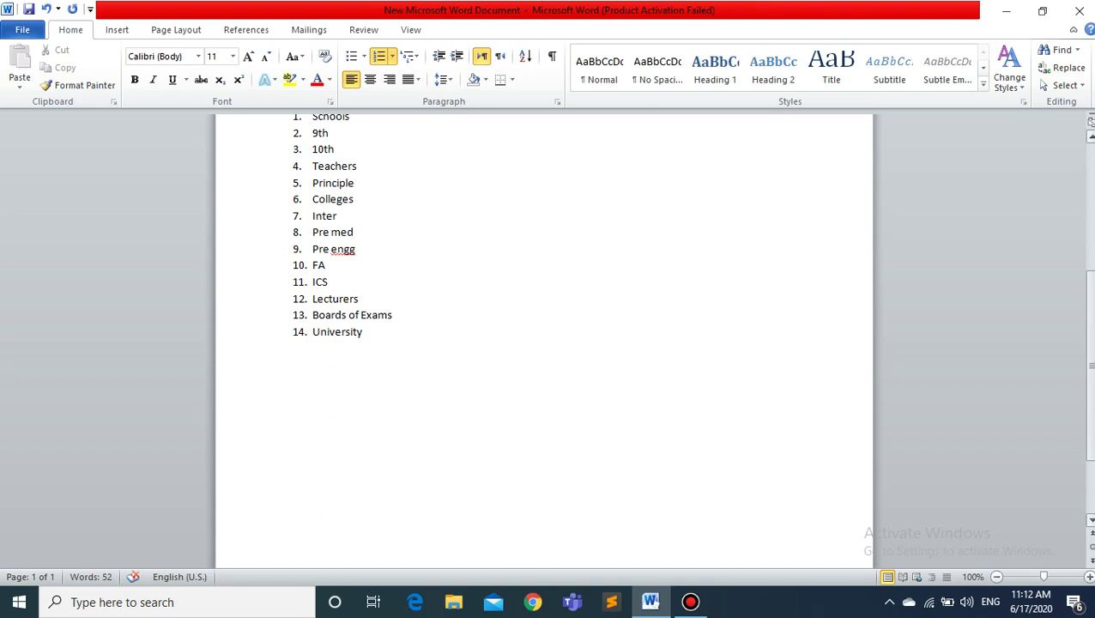
{"action": "scroll", "coordinate": [544, 344], "scroll_direction": "up", "scroll_amount": 2}
{"action": "left_click_drag", "start_coordinate": [382, 191], "coordinate": [307, 198]}
{"action": "left_click", "coordinate": [134, 79]}
{"action": "left_click", "coordinate": [396, 246]}
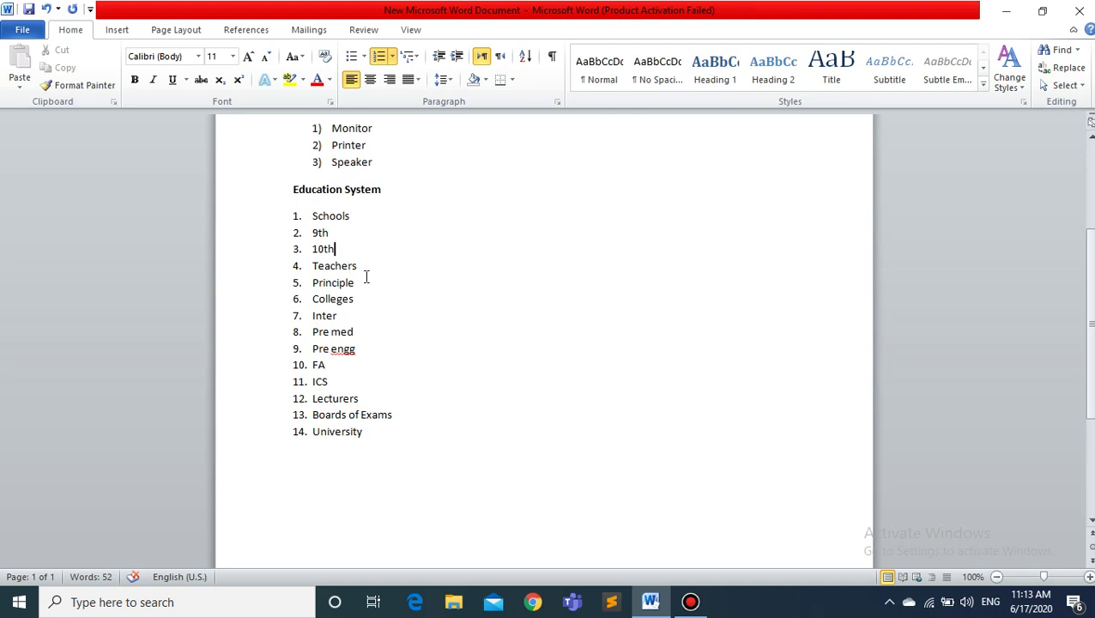
{"action": "mouse_move", "coordinate": [354, 284]}
{"action": "left_mouse_down"}
{"action": "mouse_move", "coordinate": [315, 261]}
{"action": "mouse_move", "coordinate": [313, 232]}
{"action": "left_mouse_up"}
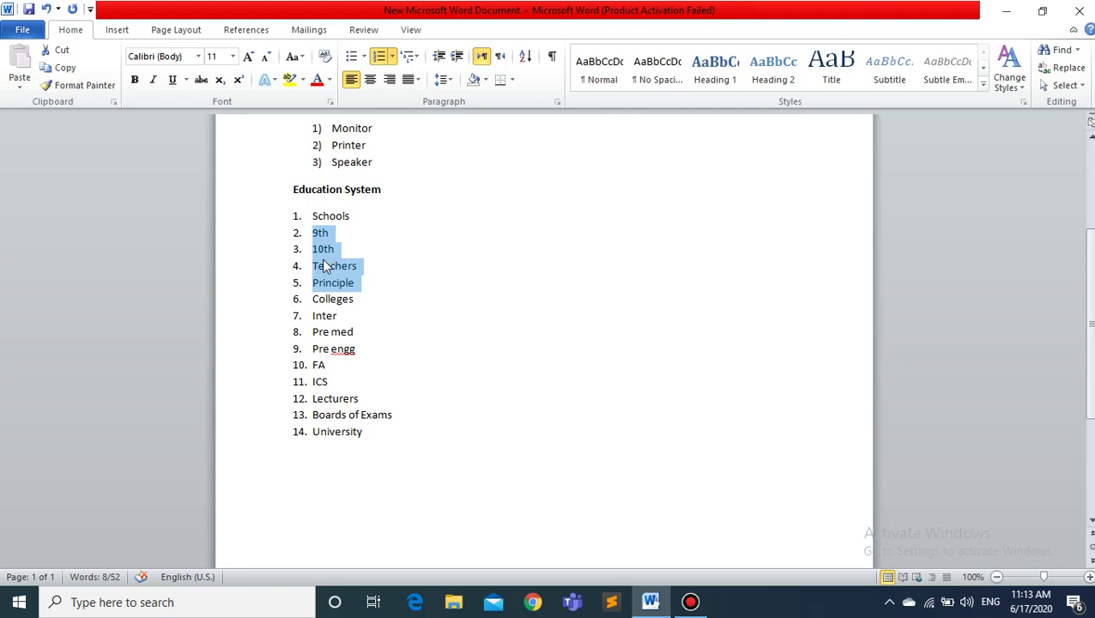
- Indent 9th–Principle under Schools (1.1–1.4) and Inter–Boards of Exams under Colleges (2.1–2.7)
{"action": "left_click", "coordinate": [456, 60]}
{"action": "left_click", "coordinate": [393, 285]}
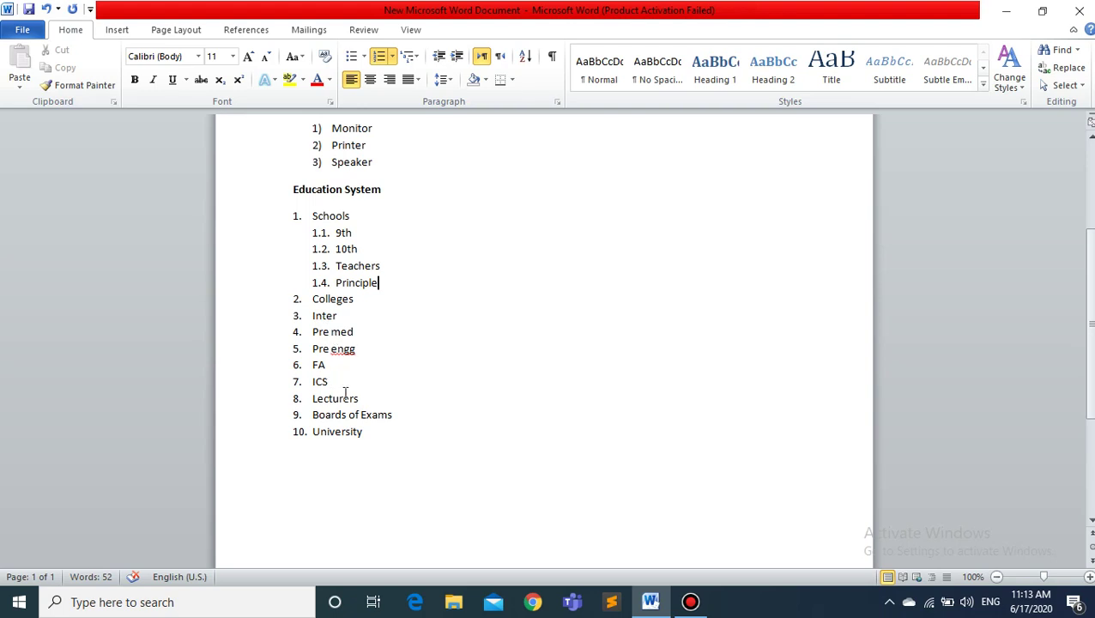
{"action": "mouse_move", "coordinate": [396, 414]}
{"action": "left_mouse_down"}
{"action": "mouse_move", "coordinate": [339, 381]}
{"action": "mouse_move", "coordinate": [320, 318]}
{"action": "left_mouse_up"}
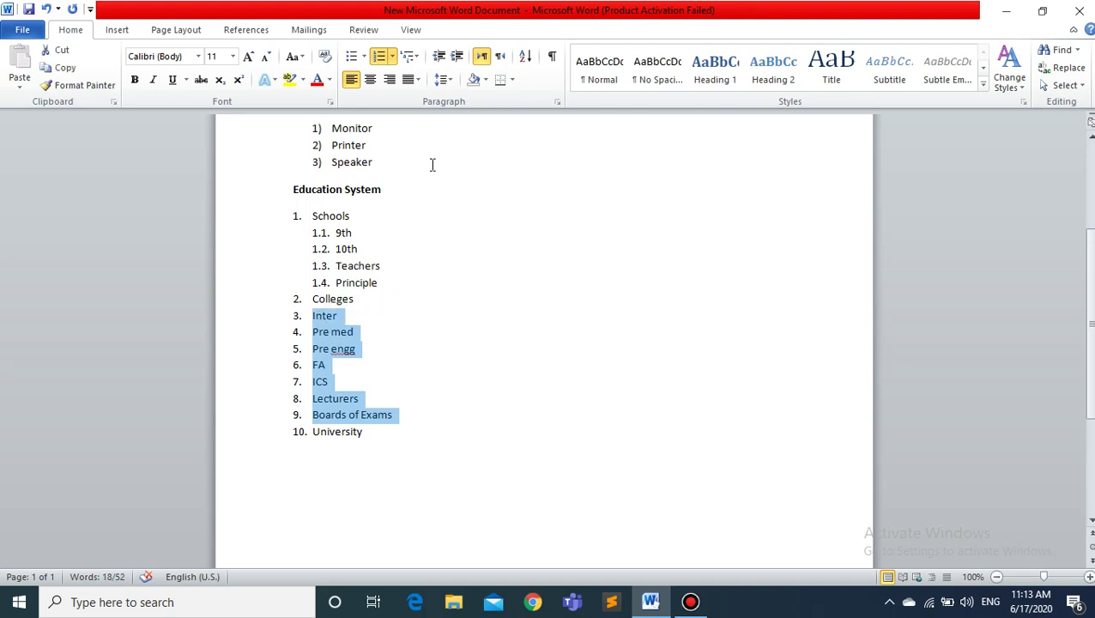
{"action": "left_click", "coordinate": [457, 56]}
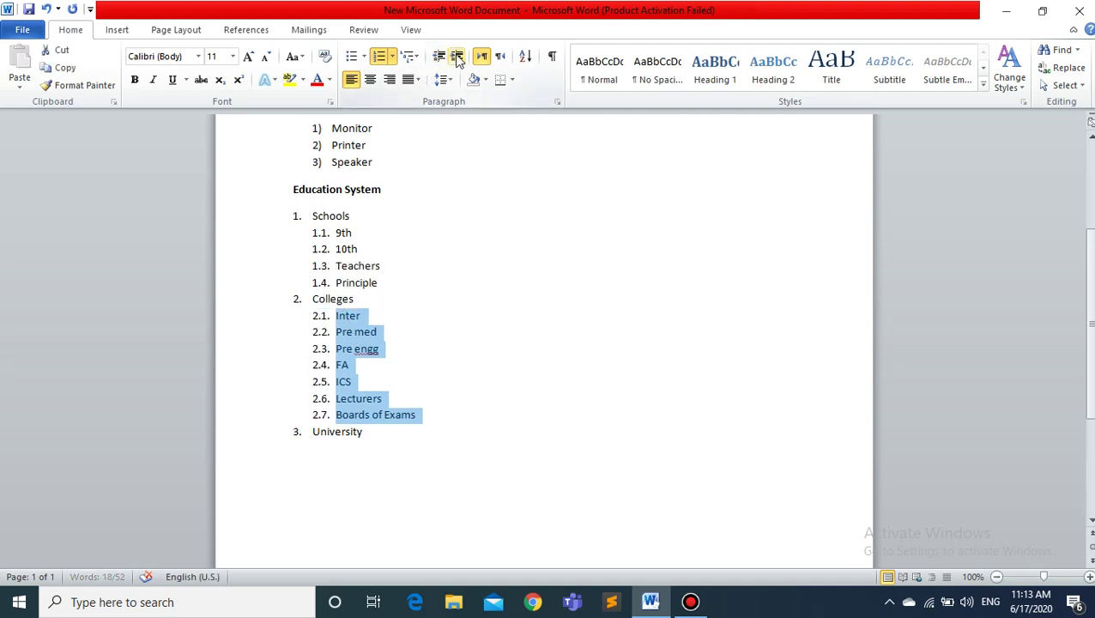
{"action": "left_click", "coordinate": [371, 327]}
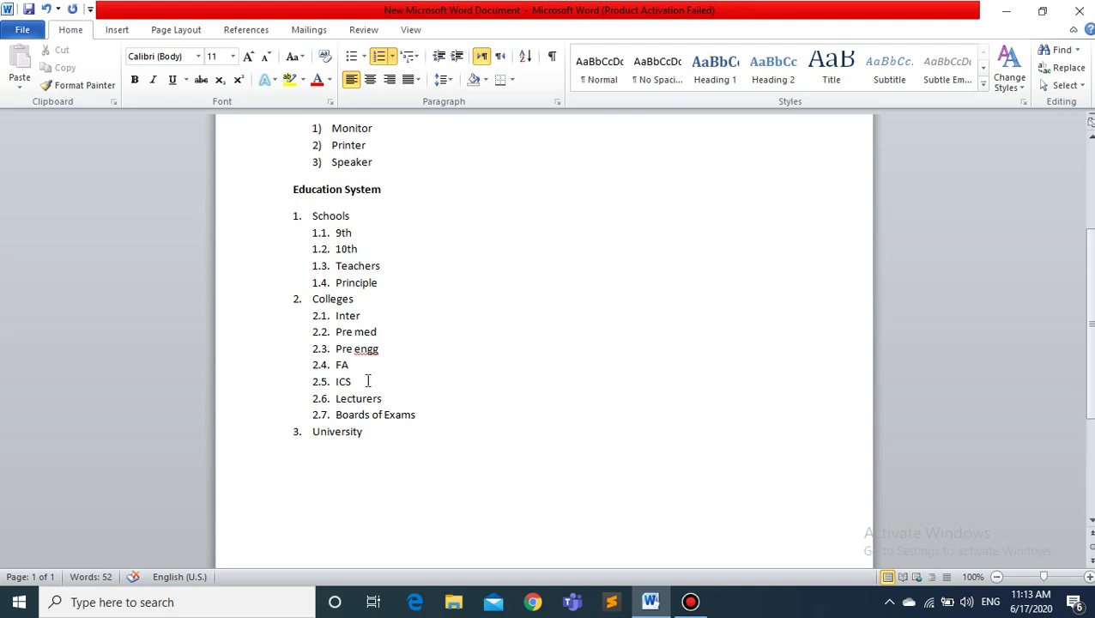
- Indent Pre med, Pre engg, FA and ICS under Inter as items 2.1.1–2.1.4
{"action": "left_click_drag", "start_coordinate": [356, 382], "coordinate": [337, 333]}
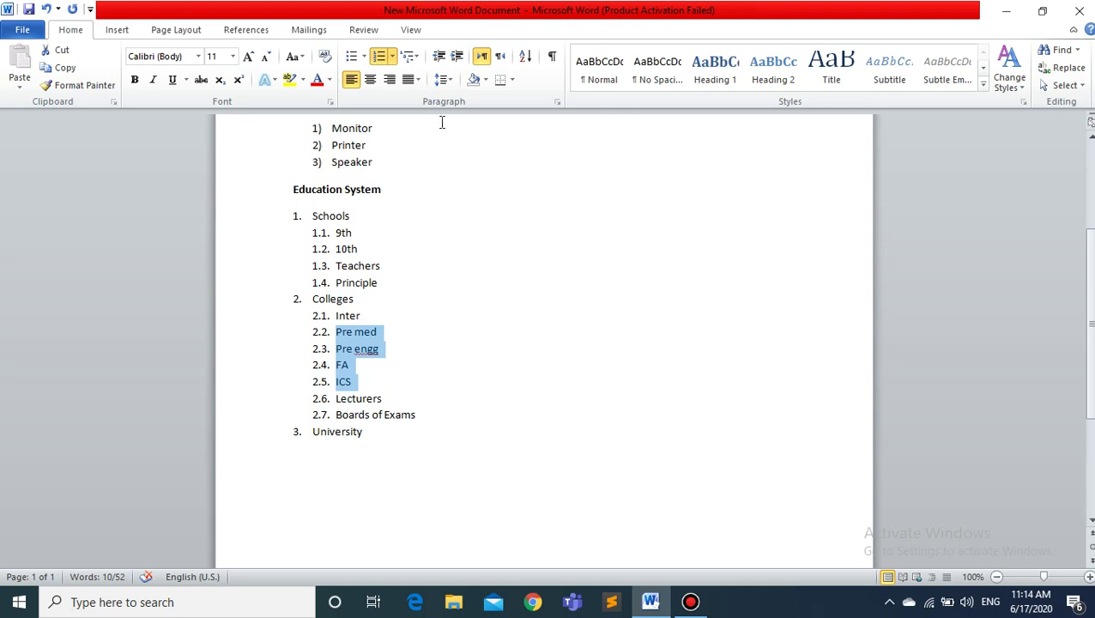
{"action": "left_click", "coordinate": [458, 58]}
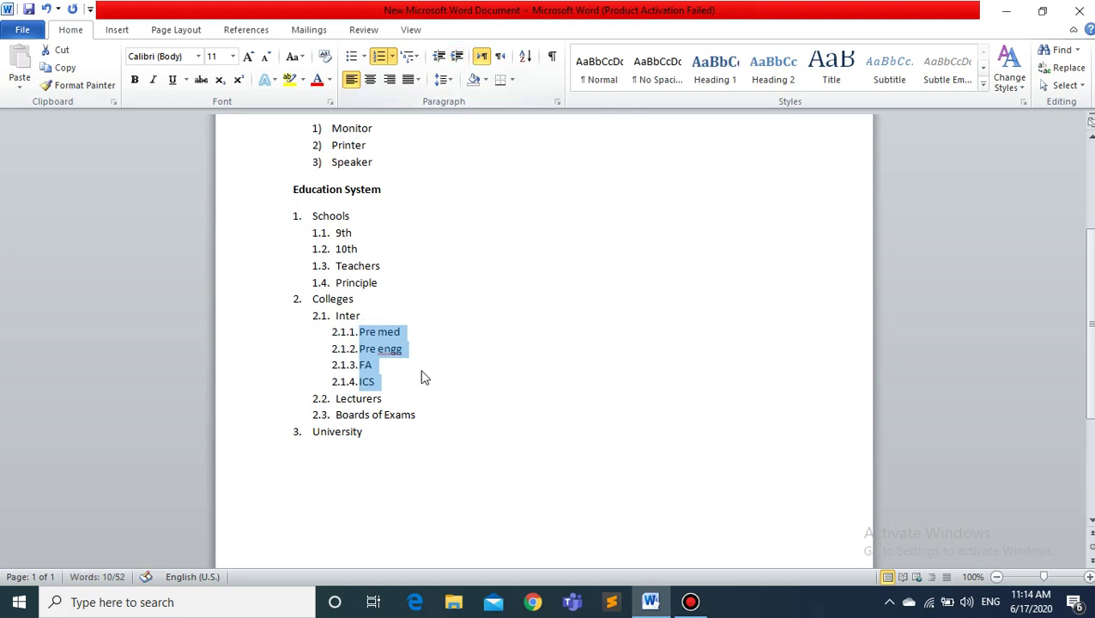
{"action": "left_click", "coordinate": [391, 384]}
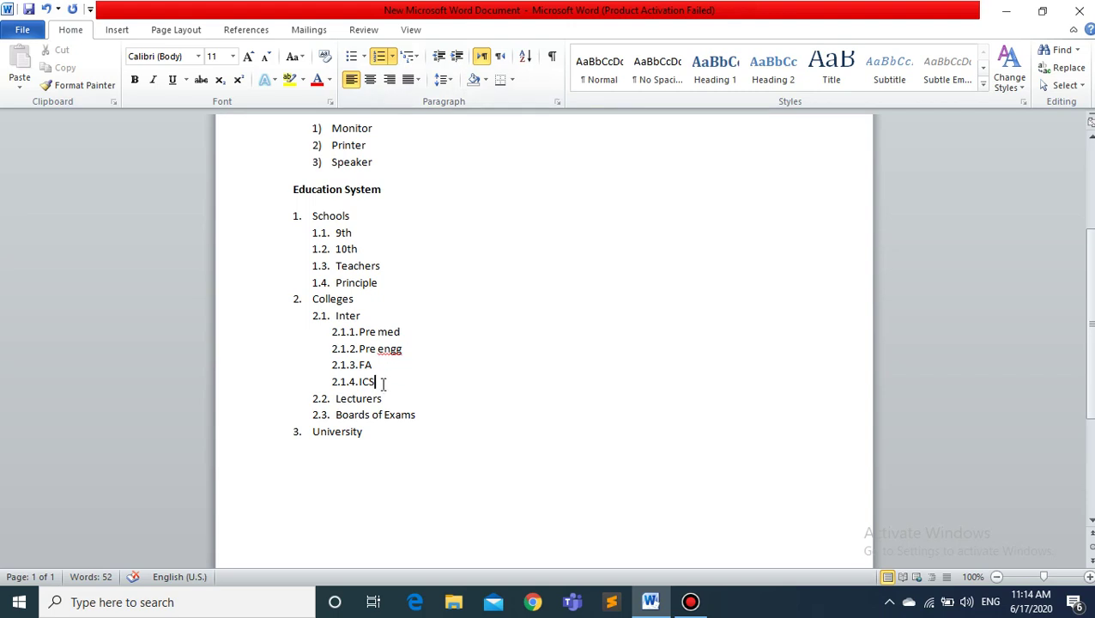
{"action": "left_click_drag", "start_coordinate": [383, 381], "coordinate": [359, 332]}
{"action": "left_click", "coordinate": [439, 57]}
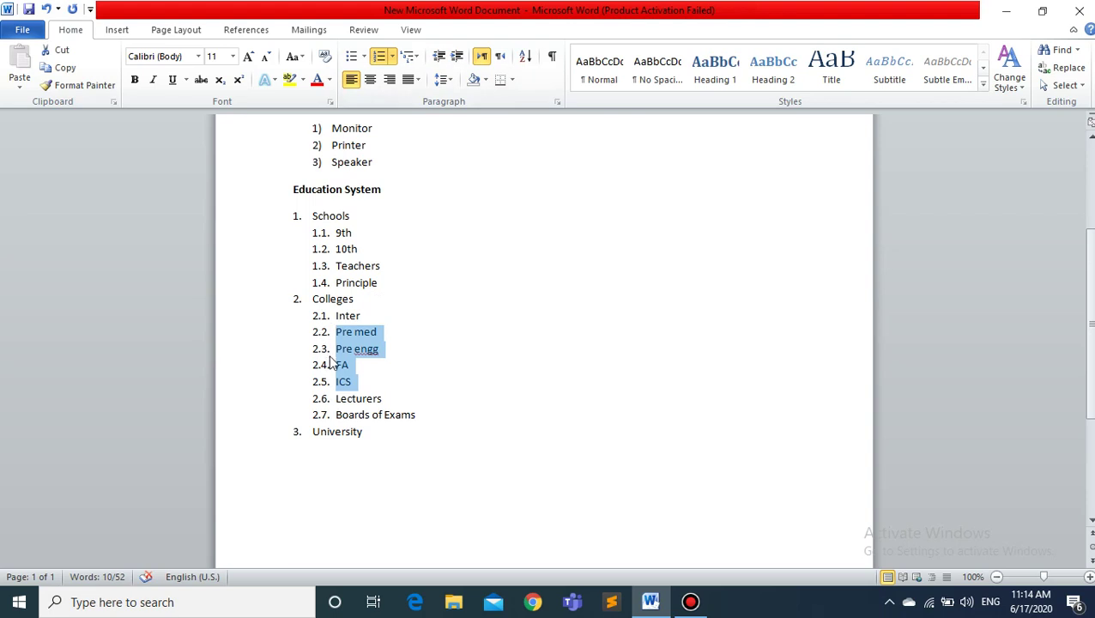
{"action": "left_click", "coordinate": [458, 56]}
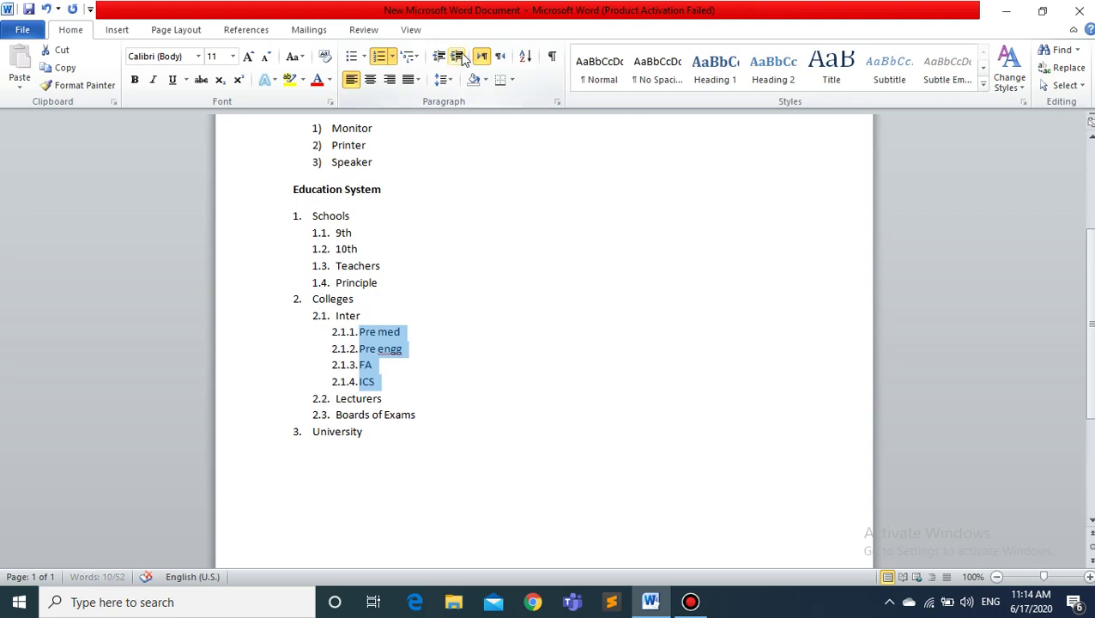
{"action": "left_click", "coordinate": [403, 382]}
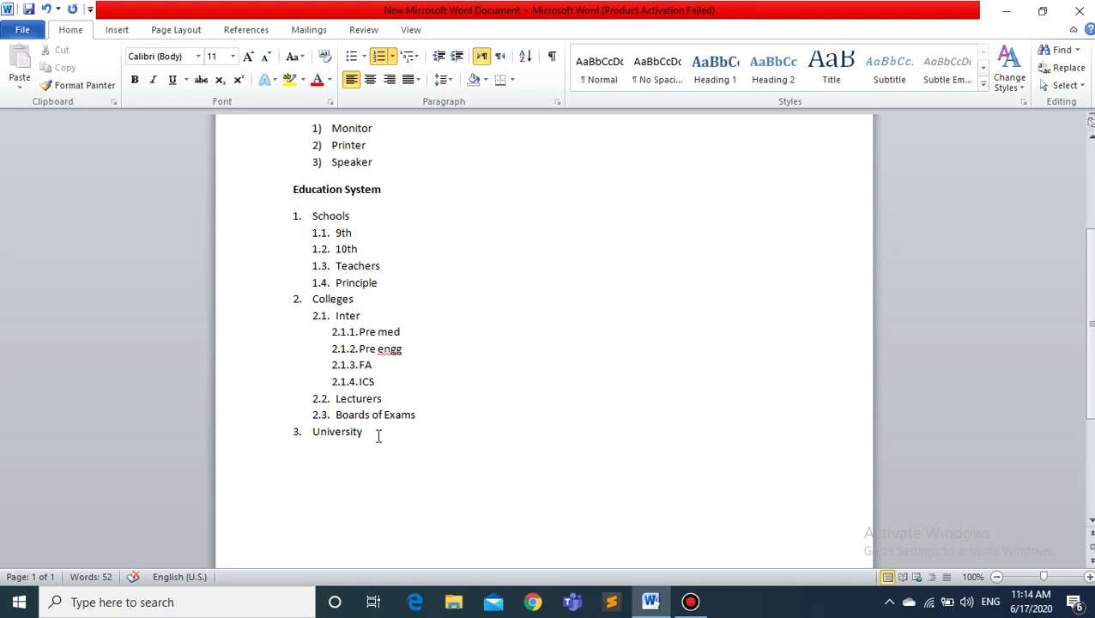
- End the list after University and generate Lorem ipsum filler paragraphs with =lorem()
{"action": "key", "text": "Return"}
{"action": "key", "text": "BackSpace"}
{"action": "key", "text": "BackSpace"}
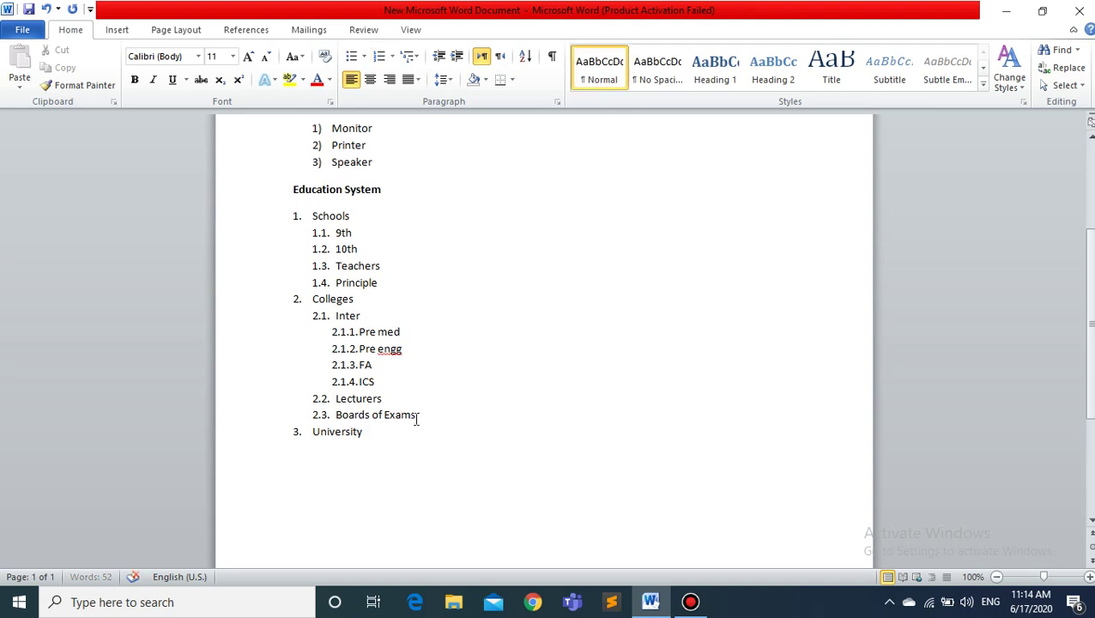
{"action": "type", "text": "=lorem()"}
{"action": "key", "text": "Return"}
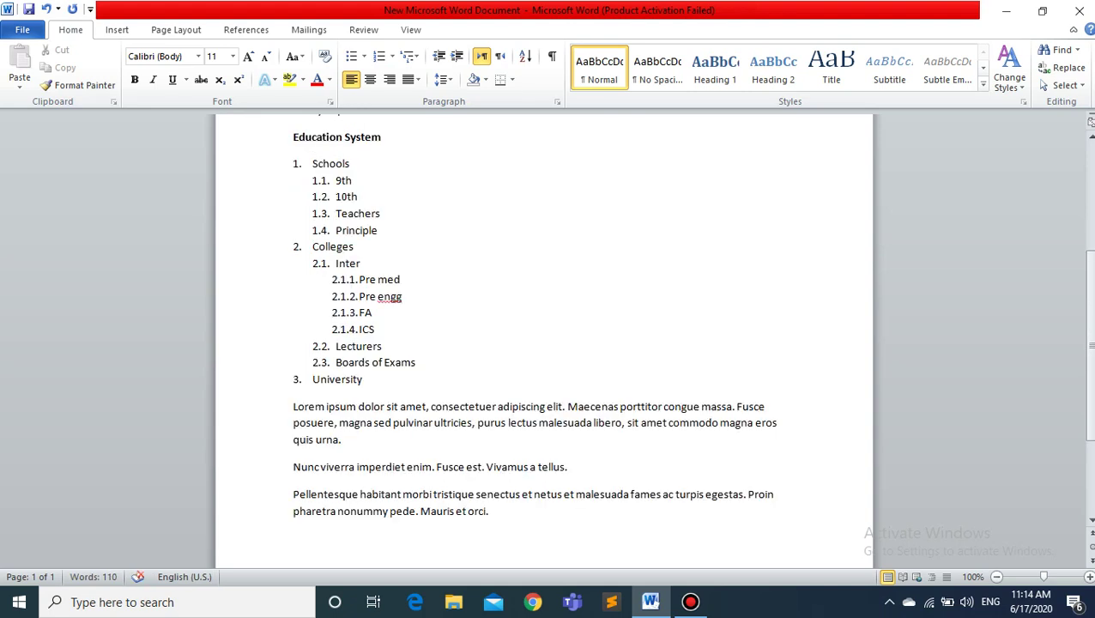
{"action": "type", "text": "=lorem()"}
{"action": "key", "text": "Return"}
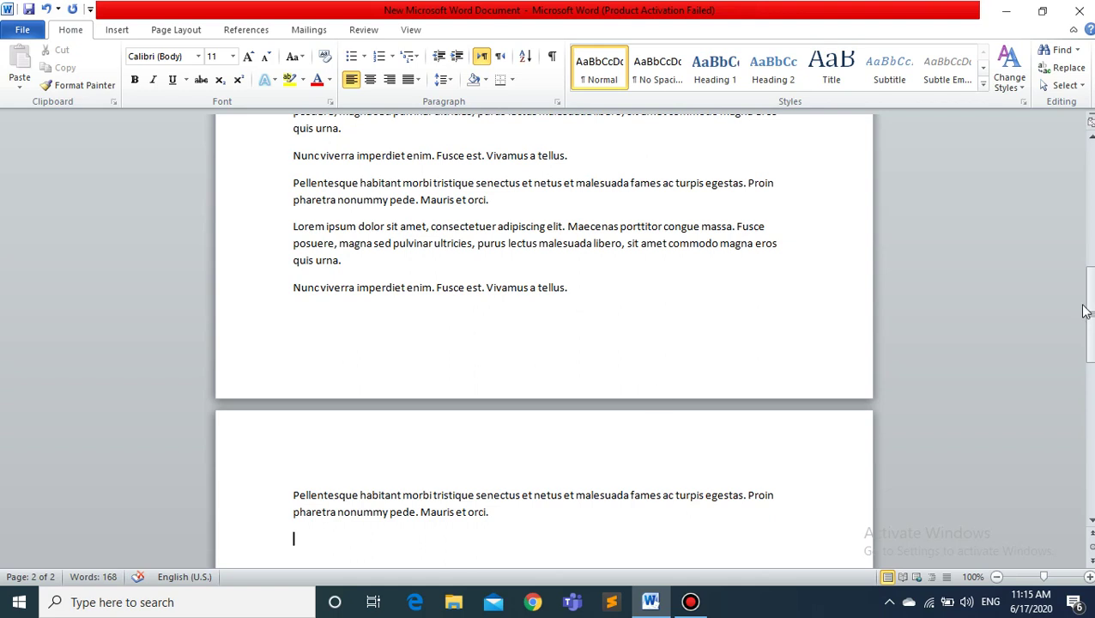
{"action": "left_click_drag", "start_coordinate": [1086, 311], "coordinate": [1087, 292]}
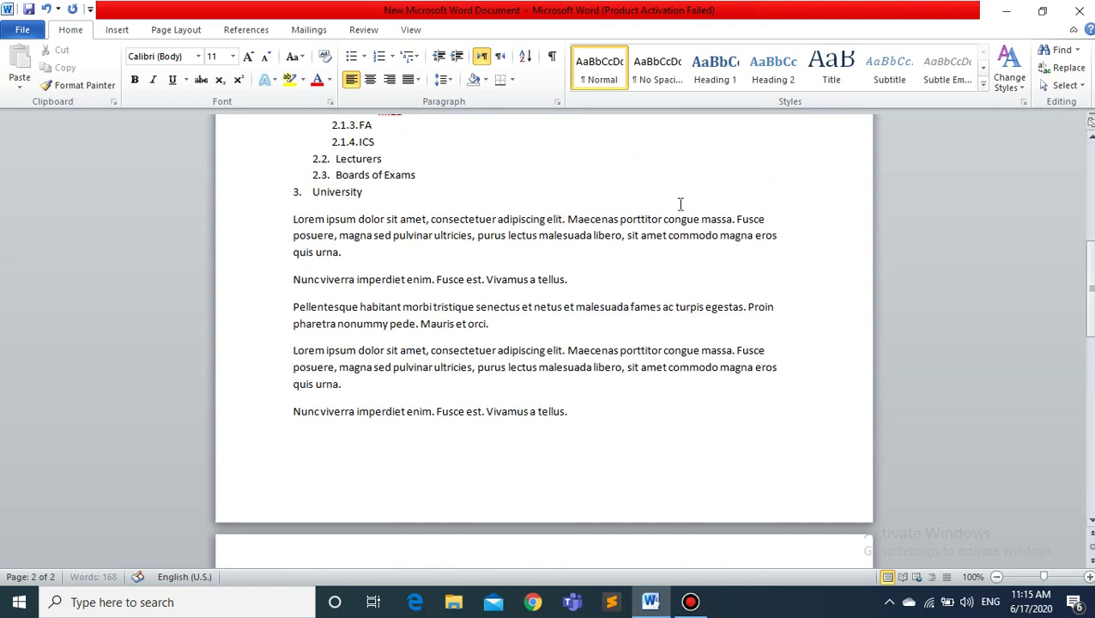
{"action": "left_click", "coordinate": [442, 86]}
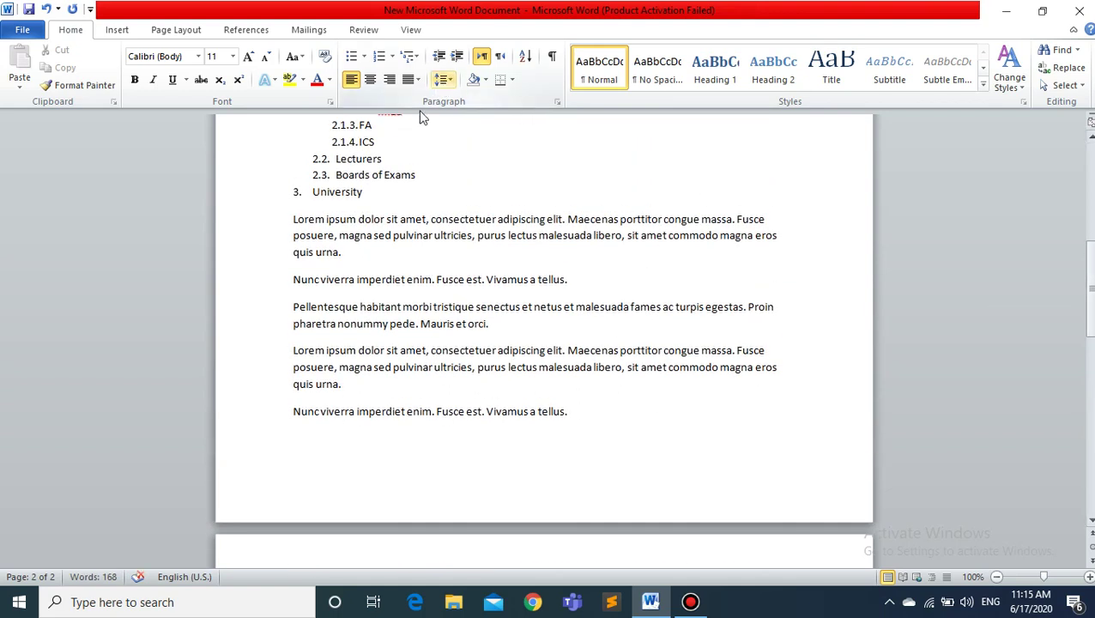
{"action": "left_click", "coordinate": [343, 228]}
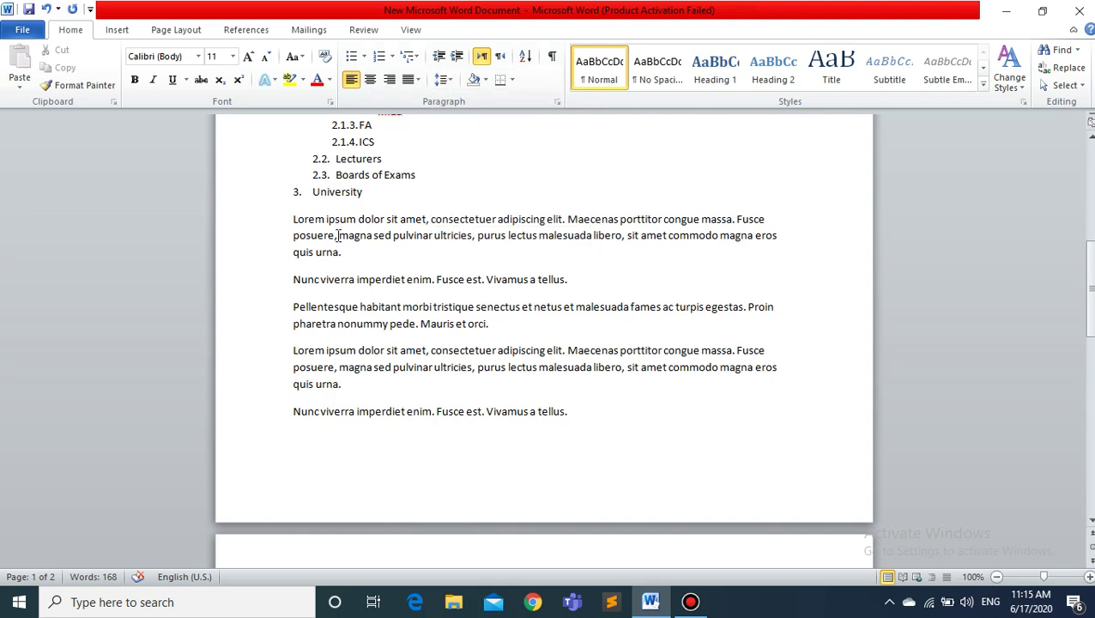
{"action": "mouse_move", "coordinate": [343, 252]}
{"action": "left_mouse_down"}
{"action": "mouse_move", "coordinate": [309, 242]}
{"action": "mouse_move", "coordinate": [294, 218]}
{"action": "left_mouse_up"}
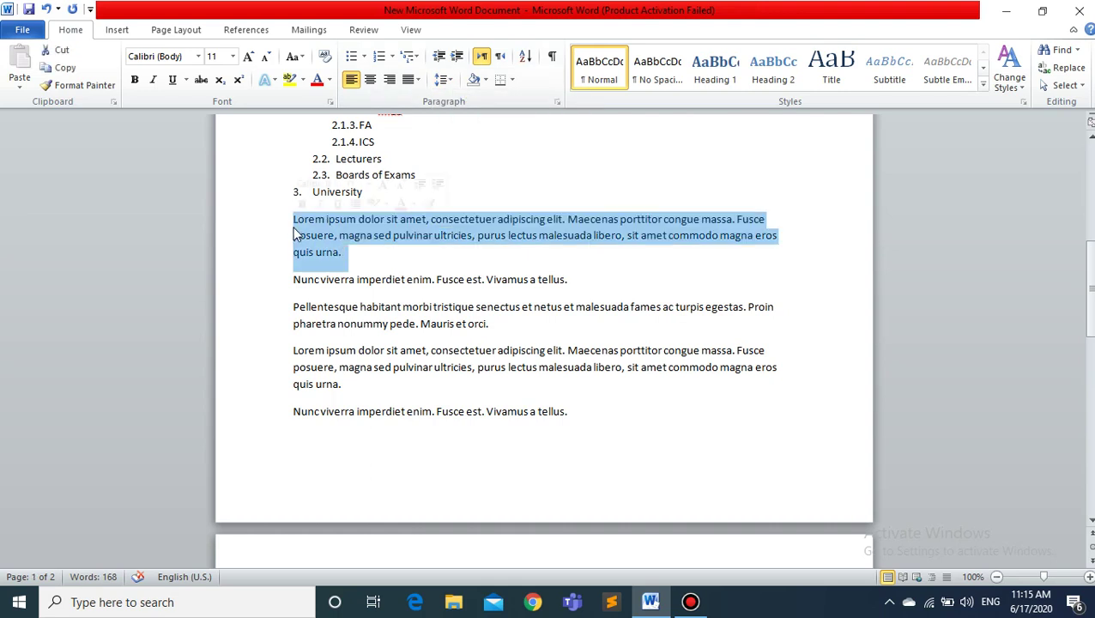
{"action": "left_click", "coordinate": [443, 79]}
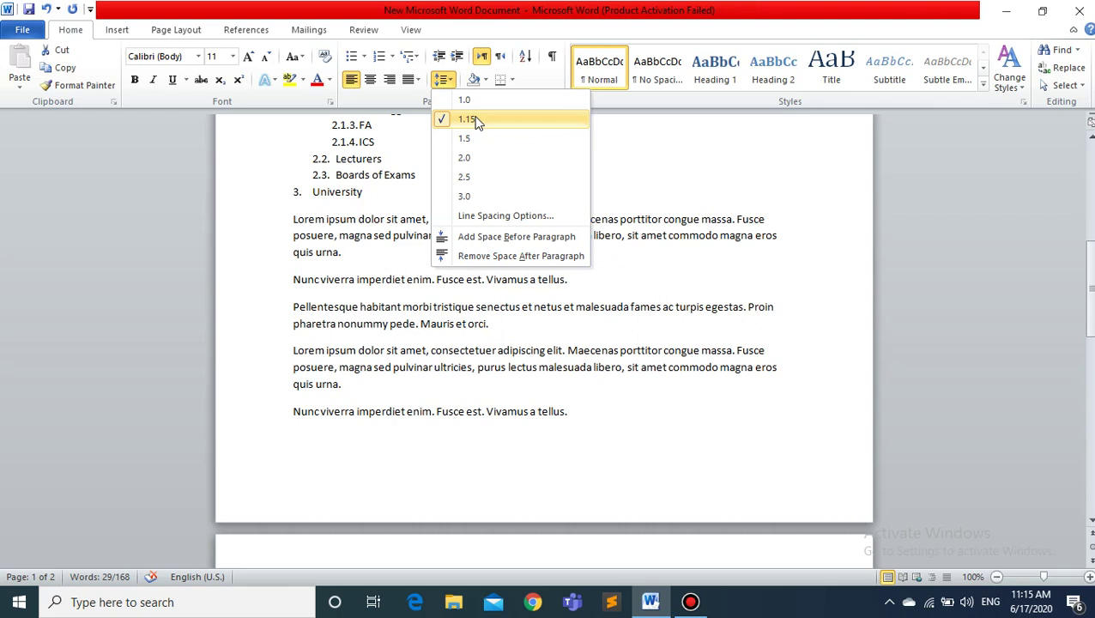
{"action": "left_click", "coordinate": [478, 120]}
{"action": "left_click", "coordinate": [359, 258]}
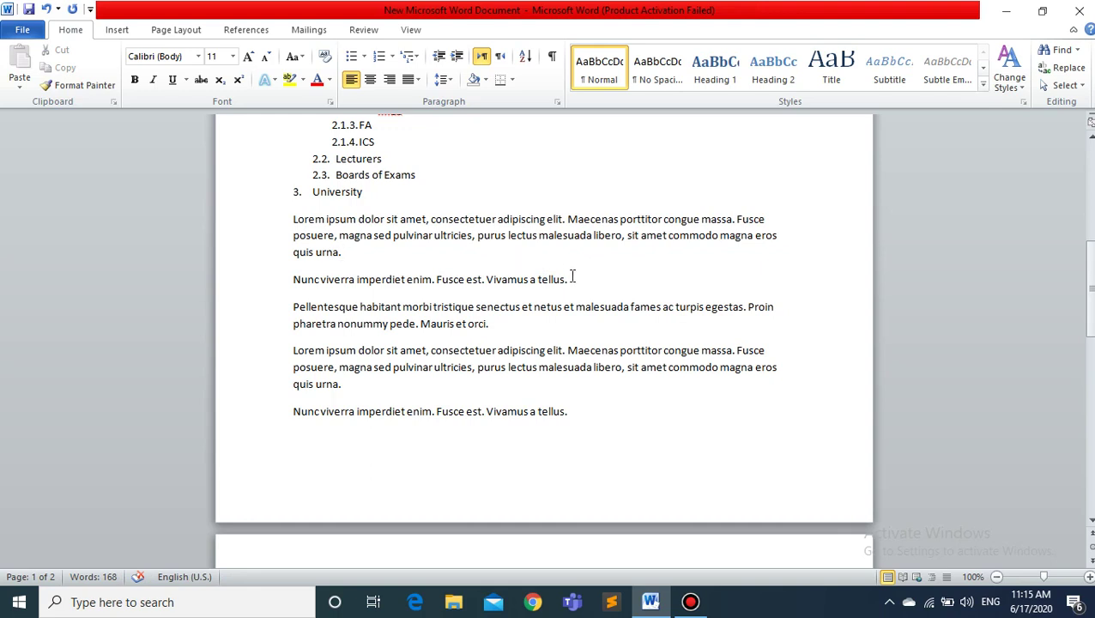
{"action": "left_click_drag", "start_coordinate": [570, 279], "coordinate": [292, 218]}
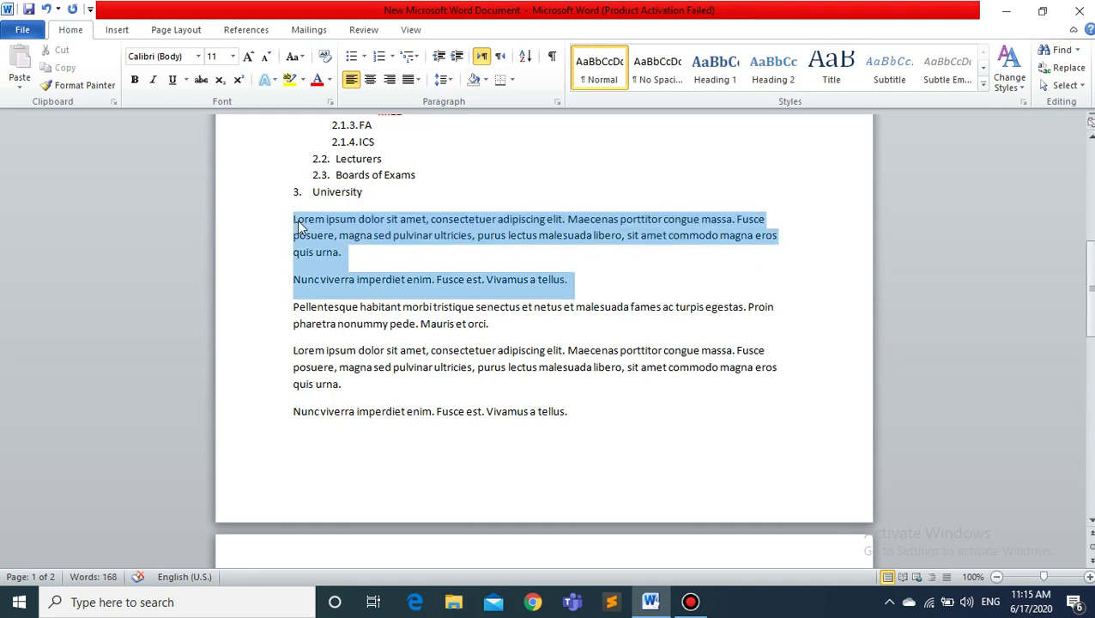
- Remove the space after the first Lorem ipsum and Nunc viverra paragraphs
{"action": "left_click", "coordinate": [443, 79]}
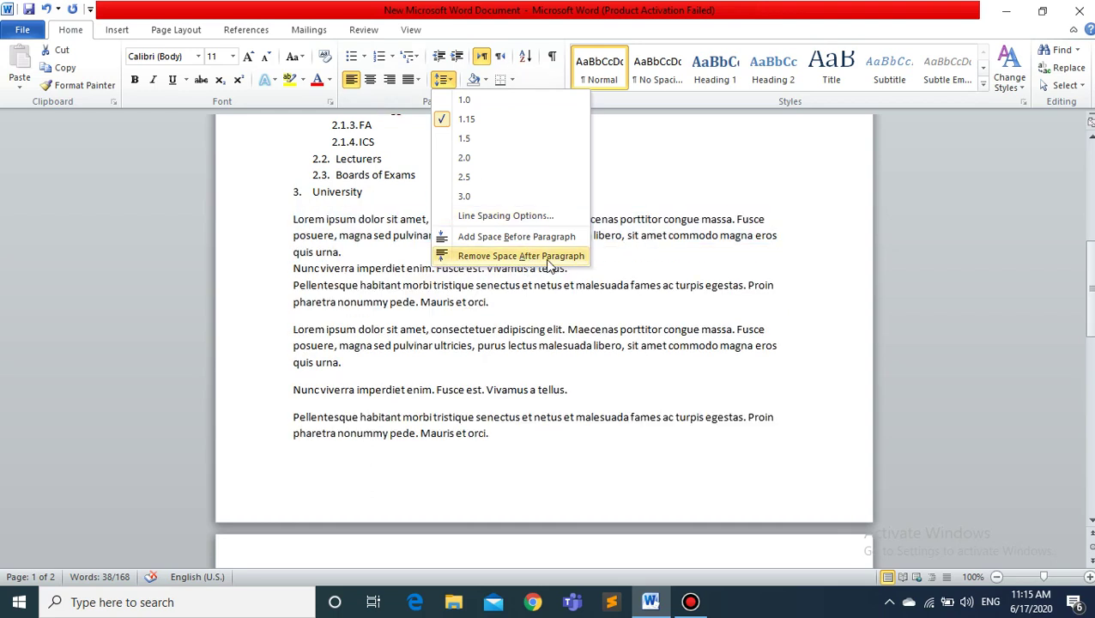
{"action": "left_click", "coordinate": [532, 266]}
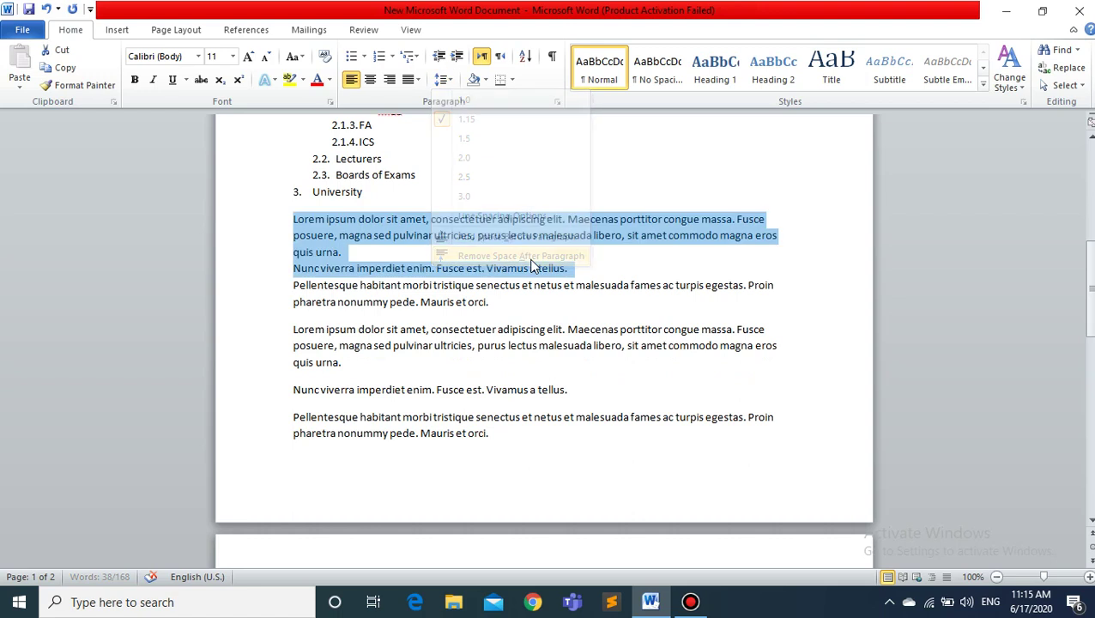
{"action": "left_click", "coordinate": [414, 235]}
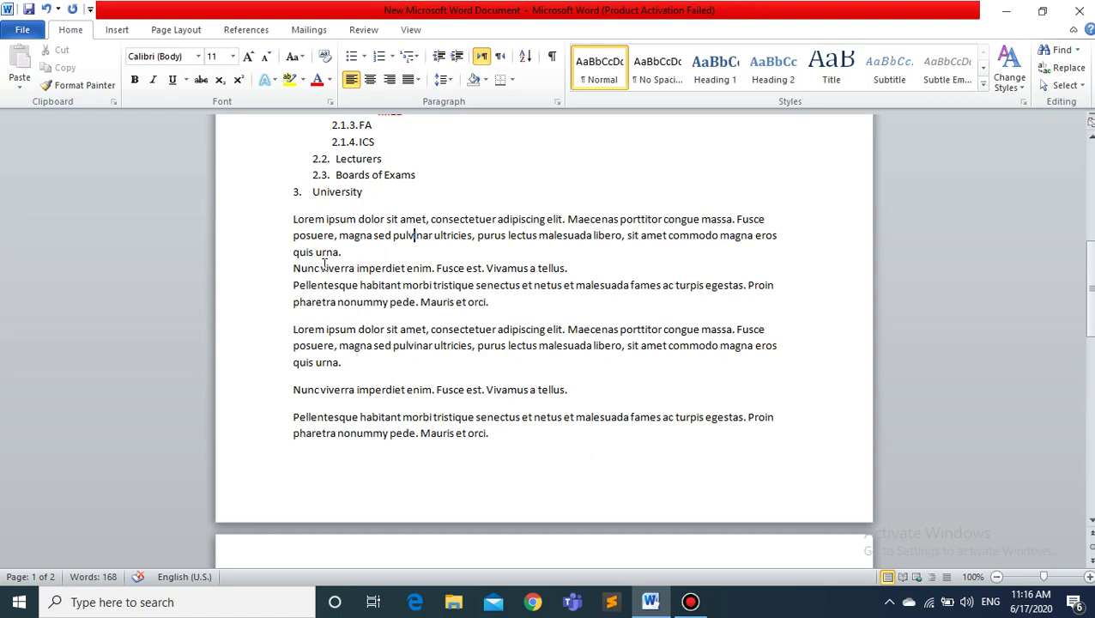
{"action": "key", "text": "ctrl+Up"}
{"action": "key", "text": "ctrl+shift+Down"}
{"action": "key", "text": "ctrl+shift+Down"}
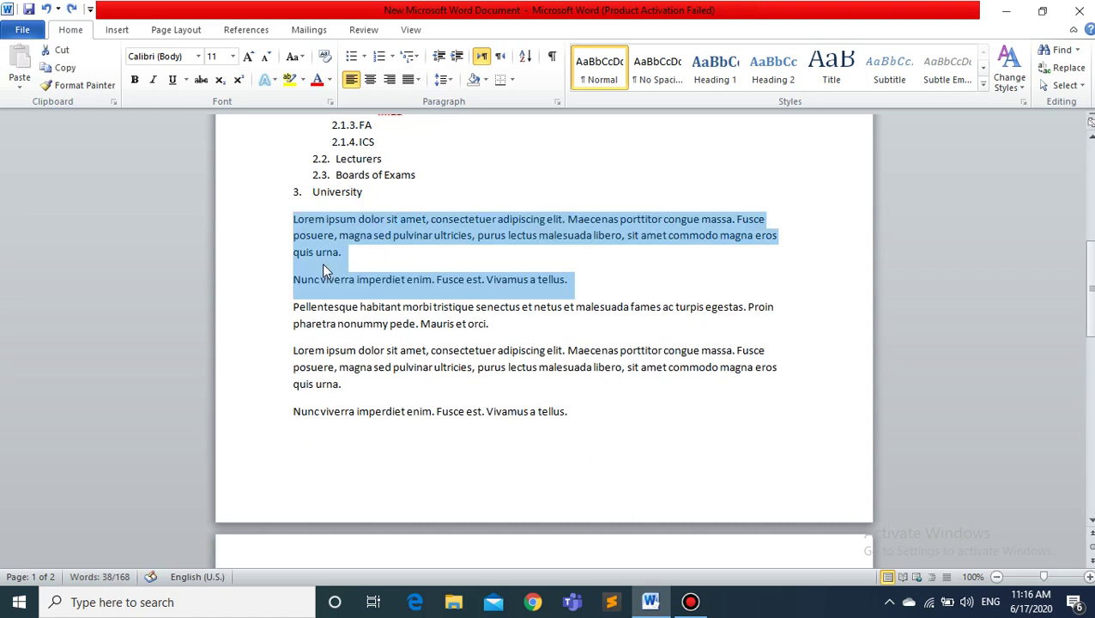
{"action": "left_click", "coordinate": [444, 79]}
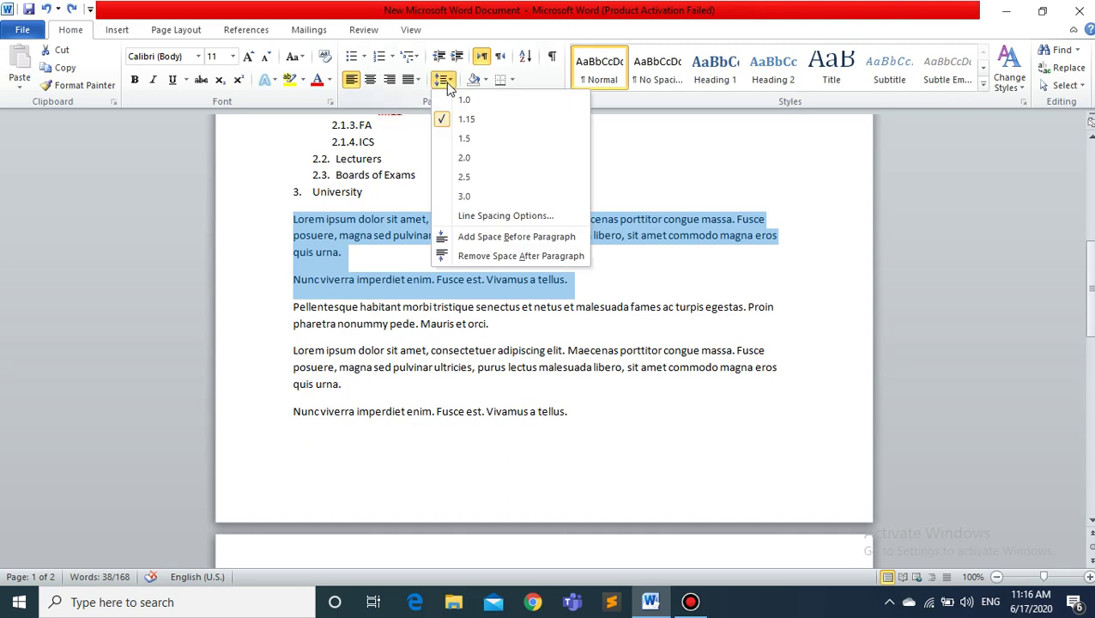
{"action": "left_click", "coordinate": [504, 256]}
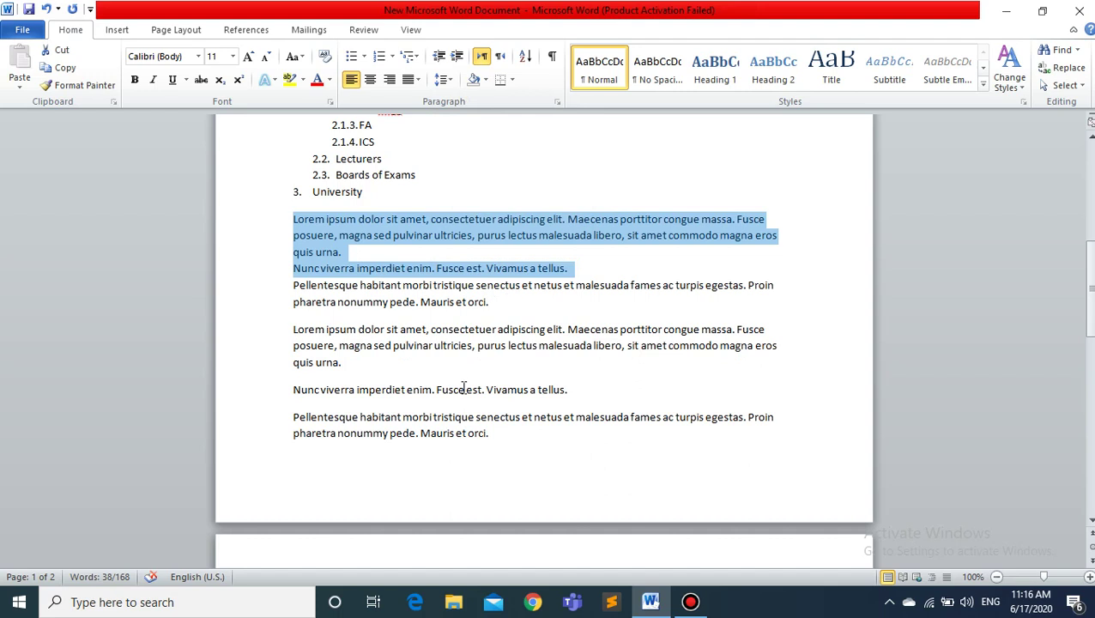
{"action": "left_click", "coordinate": [497, 437]}
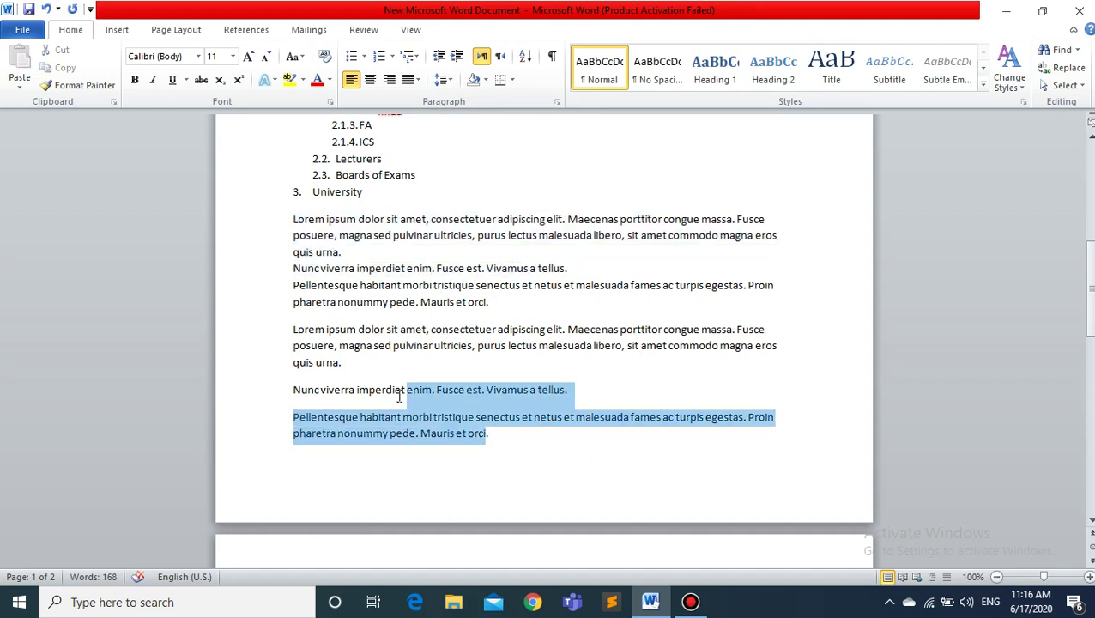
- Remove the space after the remaining four filler paragraphs and make the empty last line right-to-left
{"action": "left_click_drag", "start_coordinate": [487, 434], "coordinate": [291, 292]}
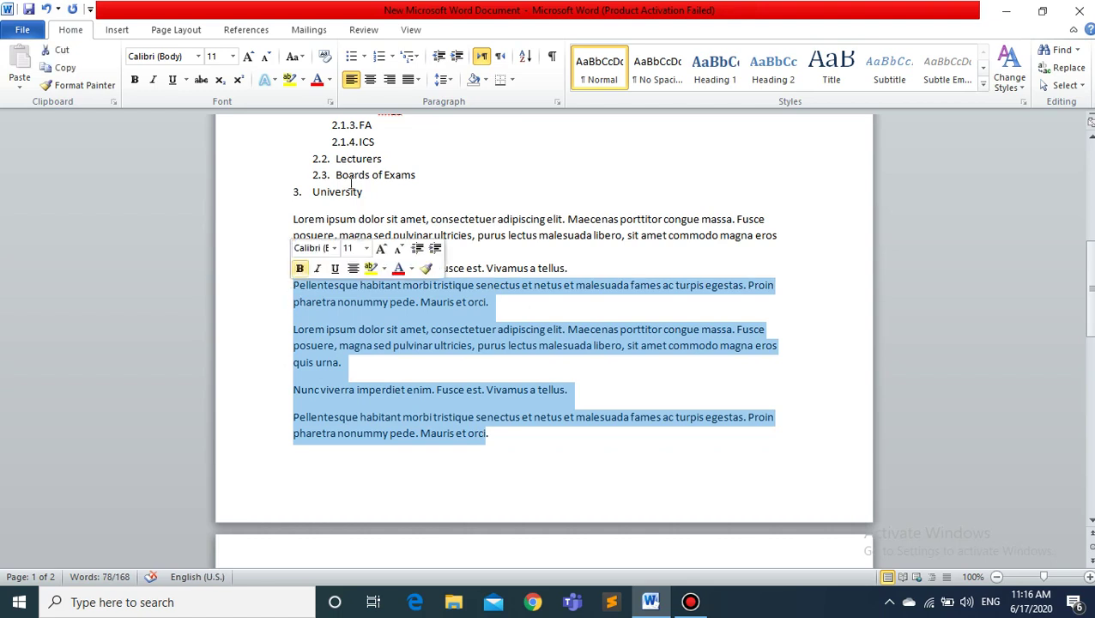
{"action": "left_click", "coordinate": [444, 79]}
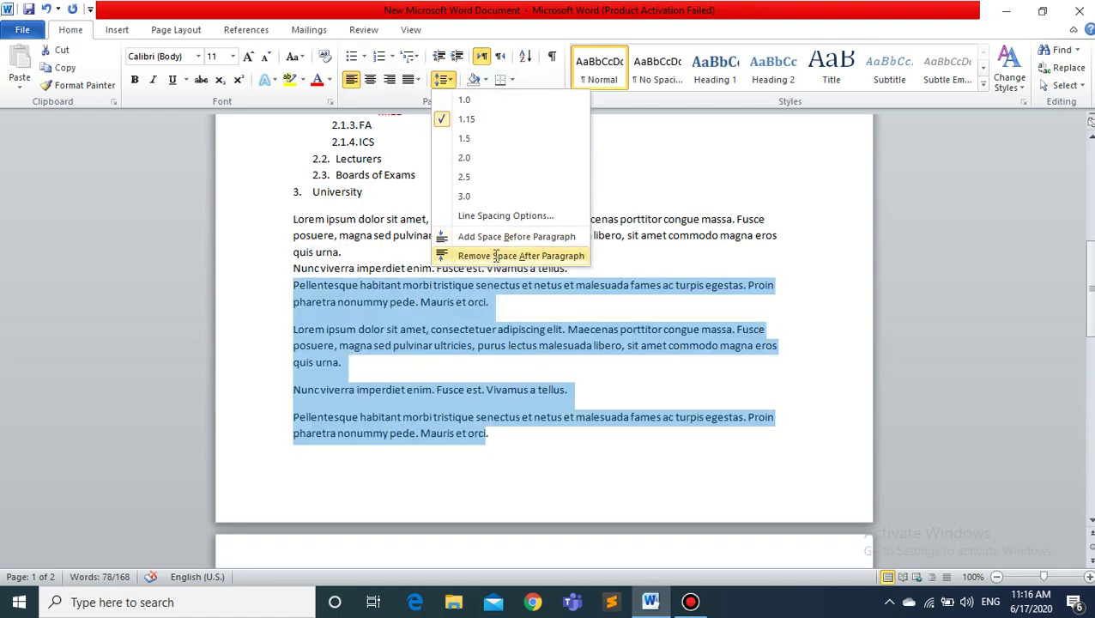
{"action": "left_click", "coordinate": [496, 256]}
{"action": "left_click", "coordinate": [491, 401]}
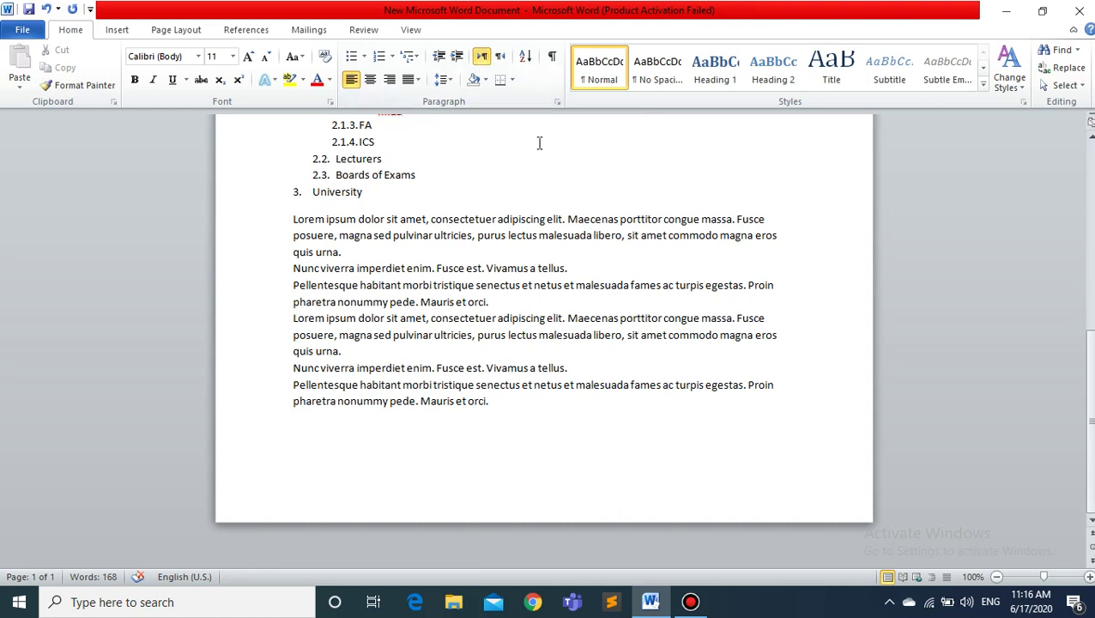
{"action": "left_click", "coordinate": [500, 57]}
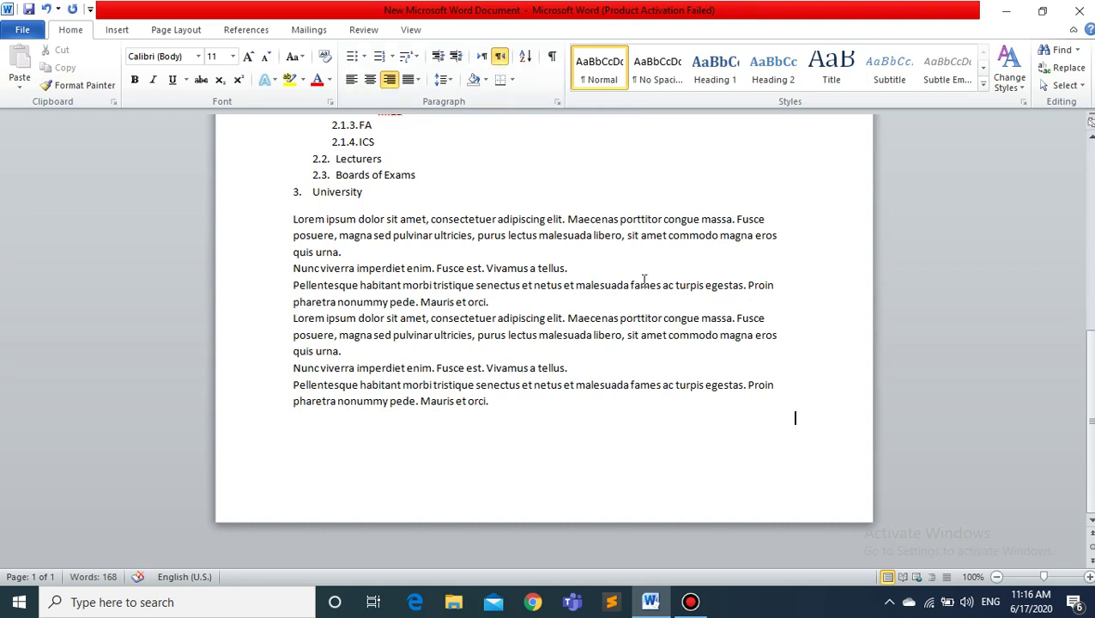
- Delete the stray test letters and set the last line back to left-to-right
{"action": "type", "text": "hjkjkj"}
{"action": "key", "text": "BackSpace"}
{"action": "key", "text": "BackSpace"}
{"action": "key", "text": "BackSpace"}
{"action": "key", "text": "BackSpace"}
{"action": "key", "text": "BackSpace"}
{"action": "key", "text": "BackSpace"}
{"action": "left_click", "coordinate": [482, 55]}
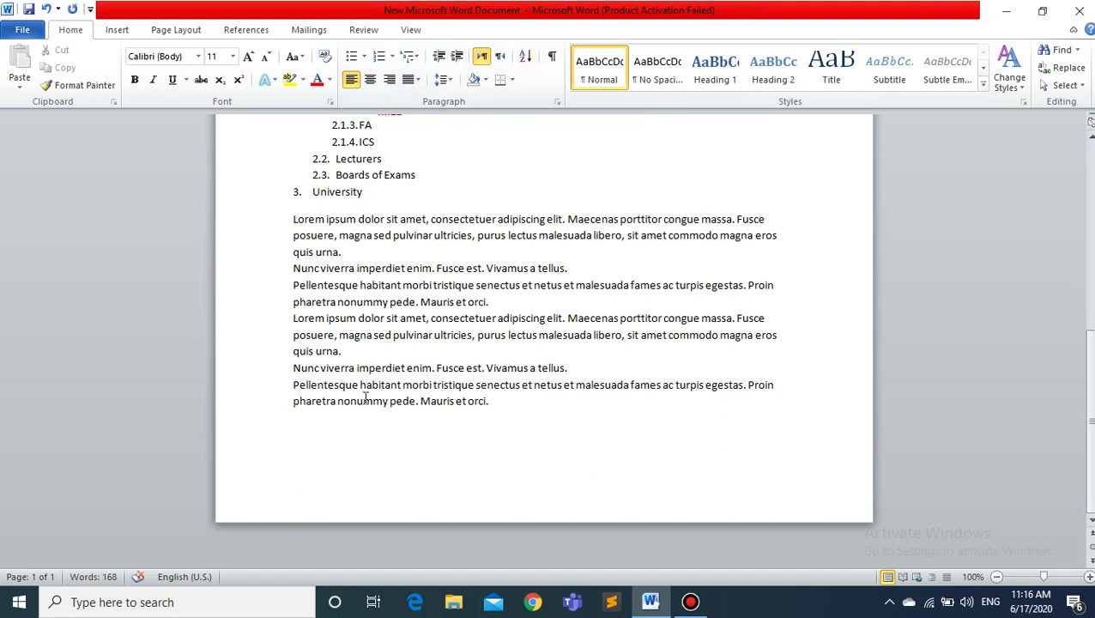
- Type the numbers 899, 22, 213, 33, 445, 56 and 55 on separate lines
{"action": "type", "text": "899"}
{"action": "key", "text": "ctrl+Return"}
{"action": "type", "text": "22"}
{"action": "key", "text": "Return"}
{"action": "type", "text": "213"}
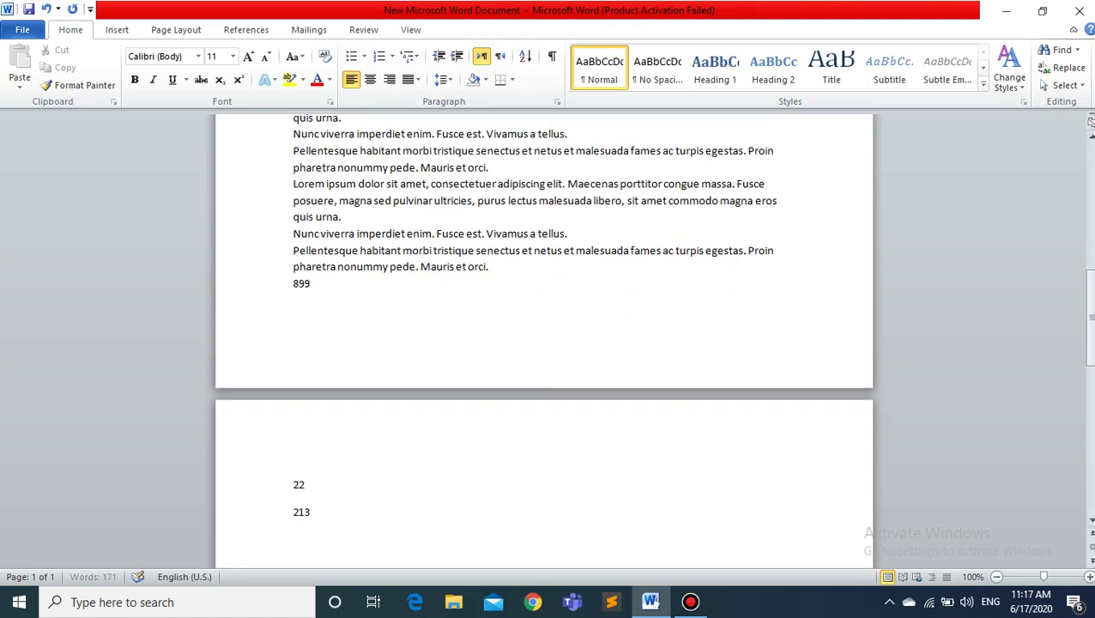
{"action": "key", "text": "Return"}
{"action": "type", "text": "445"}
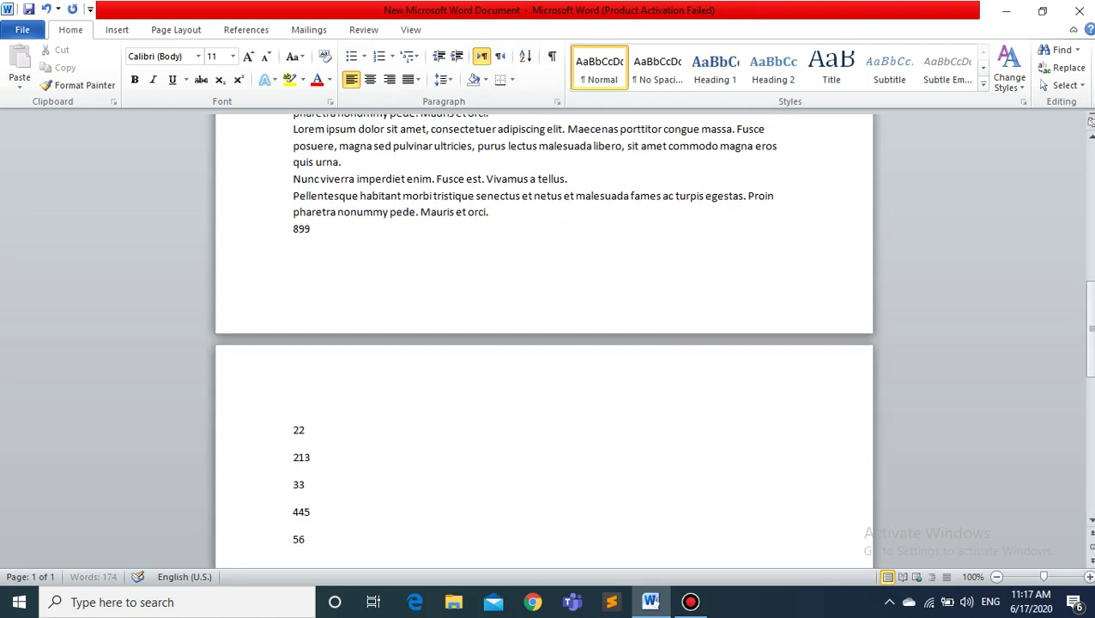
{"action": "key", "text": "Return"}
{"action": "type", "text": "55"}
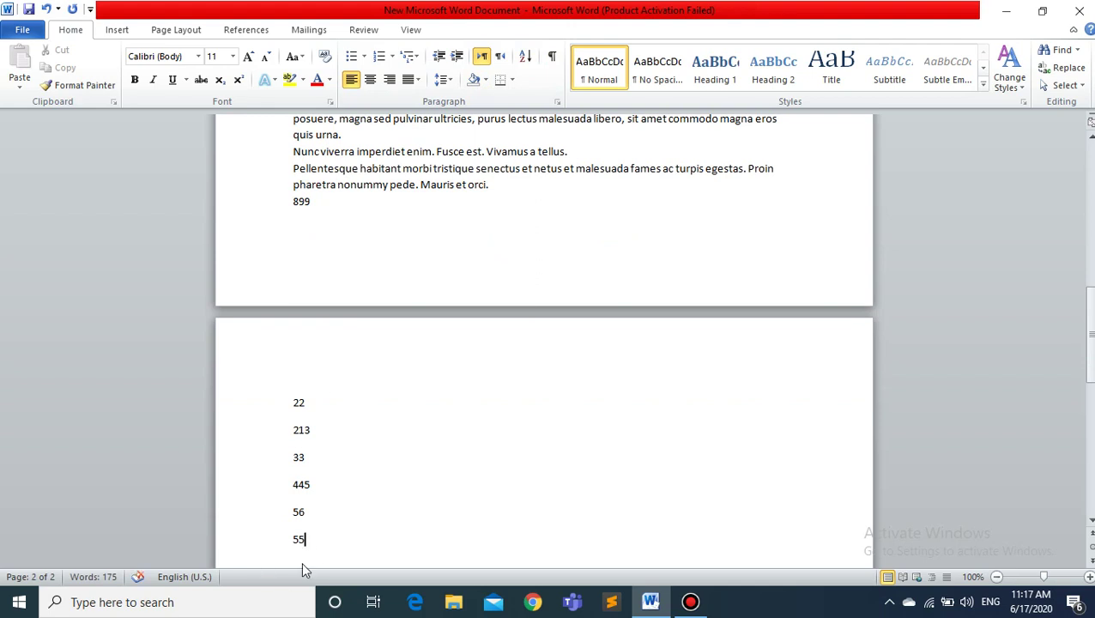
{"action": "mouse_move", "coordinate": [307, 539]}
{"action": "left_mouse_down"}
{"action": "mouse_move", "coordinate": [295, 266]}
{"action": "mouse_move", "coordinate": [303, 240]}
{"action": "left_mouse_up"}
- Select the seven numbers and sort them by Number, ascending: 22, 33, 55, 56, 213, 445, 899
{"action": "left_click", "coordinate": [302, 240]}
{"action": "left_click_drag", "start_coordinate": [316, 537], "coordinate": [289, 269]}
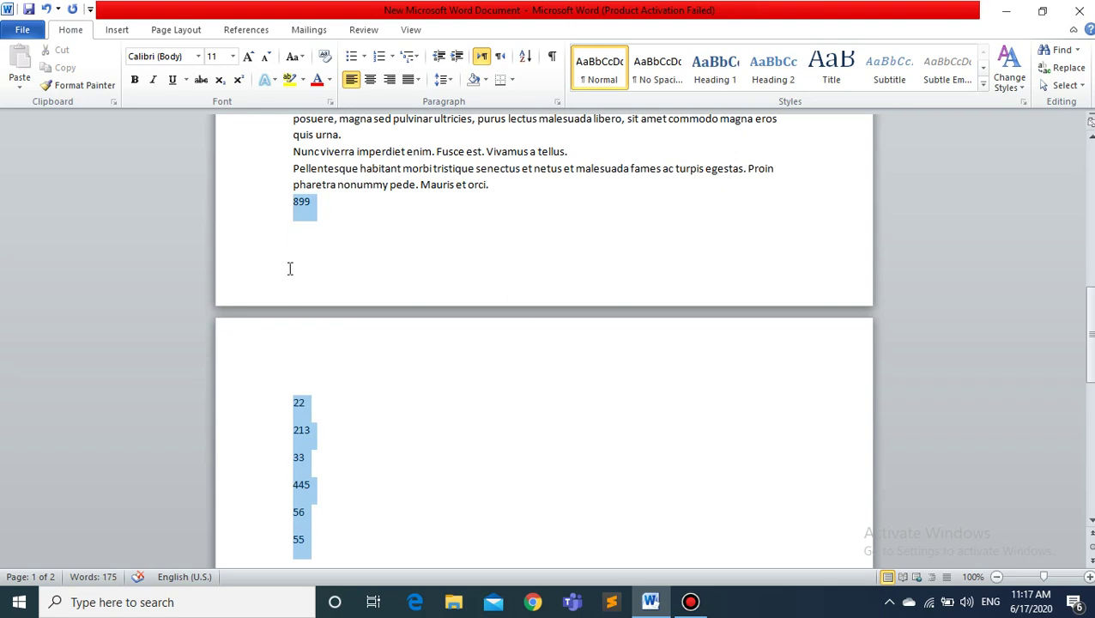
{"action": "left_click", "coordinate": [527, 57]}
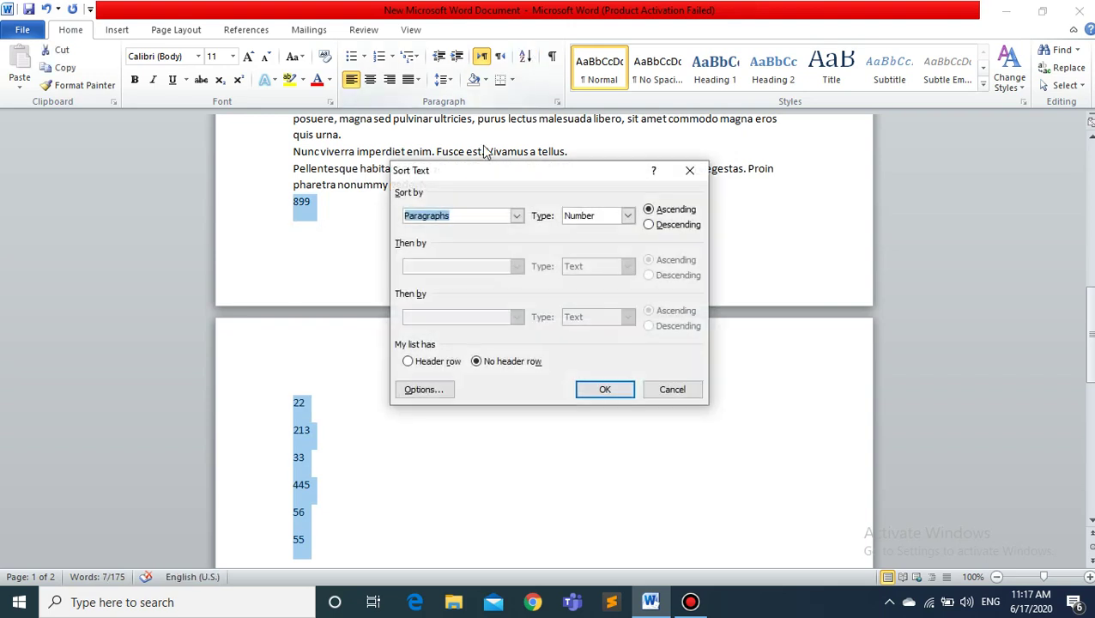
{"action": "left_click", "coordinate": [600, 390]}
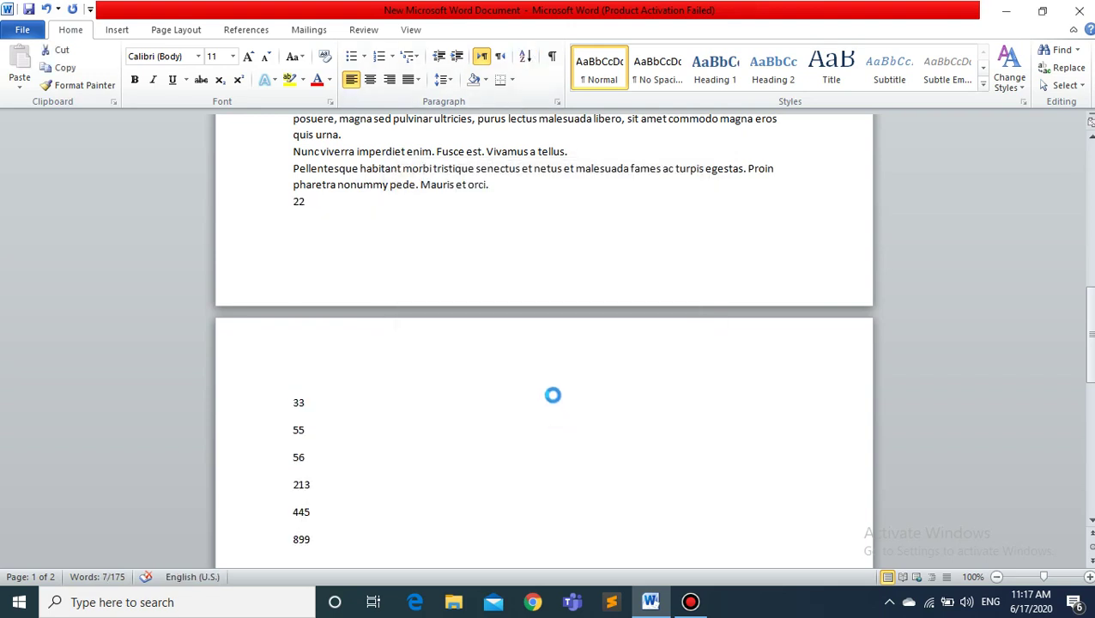
{"action": "left_click", "coordinate": [349, 276]}
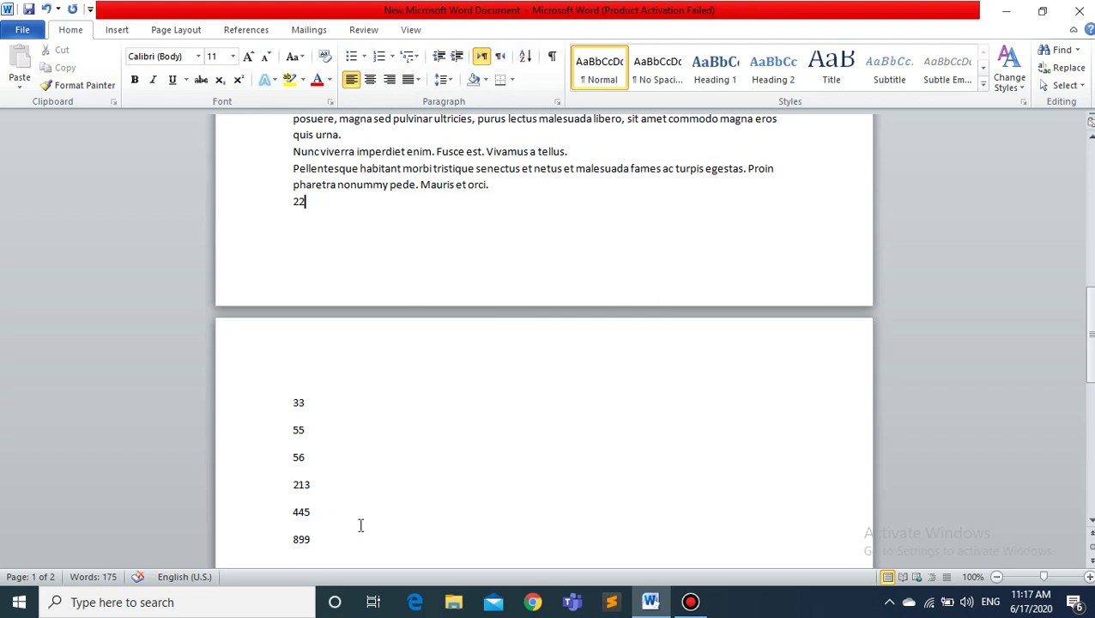
- Delete the sorted numbers and type 'As' twice, the second 'As' on page two
{"action": "left_click_drag", "start_coordinate": [310, 539], "coordinate": [296, 277]}
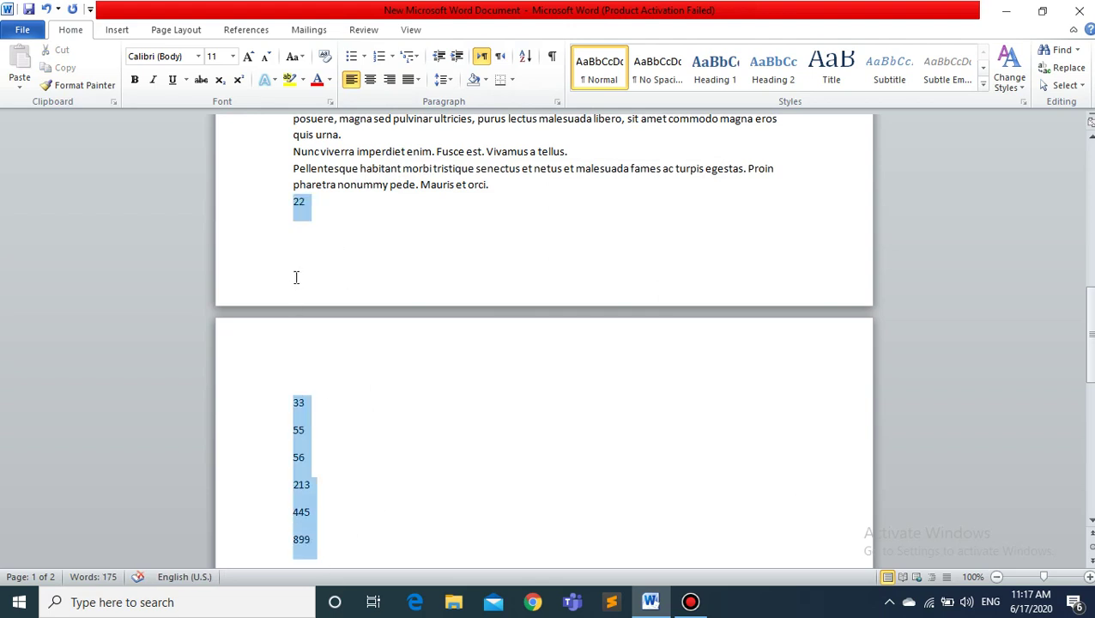
{"action": "key", "text": "BackSpace"}
{"action": "type", "text": "As"}
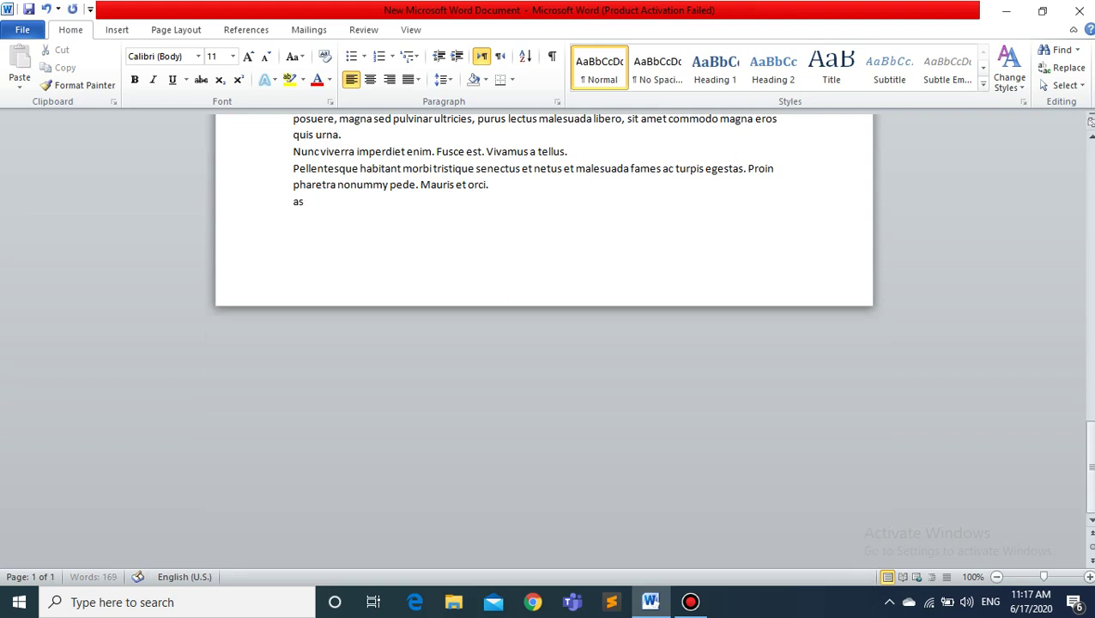
{"action": "key", "text": "ctrl+Return"}
{"action": "type", "text": "asd"}
{"action": "key", "text": "BackSpace"}
{"action": "key", "text": "BackSpace"}
{"action": "key", "text": "Return"}
- Add Fd, Ff, Po, Ml, Zk and Sd on separate lines, then select the word list
{"action": "type", "text": "fd"}
{"action": "key", "text": "Return"}
{"action": "type", "text": "ff"}
{"action": "key", "text": "Return"}
{"action": "type", "text": "po"}
{"action": "key", "text": "Return"}
{"action": "type", "text": "m"}
{"action": "key", "text": "Return"}
{"action": "type", "text": "zk"}
{"action": "key", "text": "Return"}
{"action": "type", "text": "sd"}
{"action": "key", "text": "Return"}
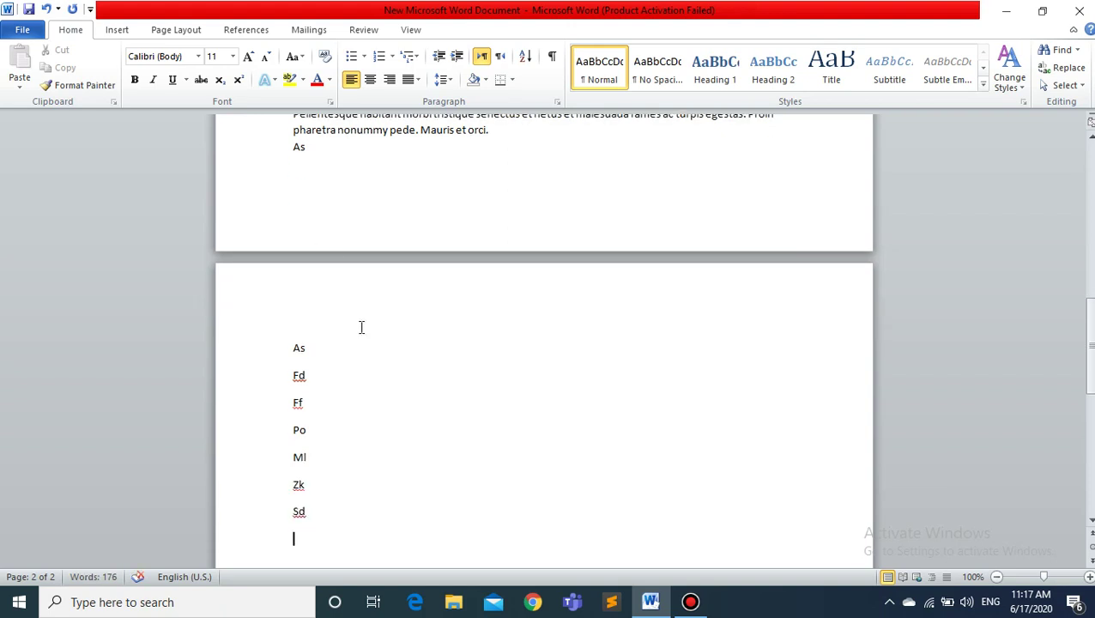
{"action": "mouse_move", "coordinate": [311, 514]}
{"action": "left_mouse_down"}
{"action": "mouse_move", "coordinate": [297, 366]}
{"action": "mouse_move", "coordinate": [311, 179]}
{"action": "mouse_move", "coordinate": [299, 172]}
{"action": "left_mouse_up"}
- Sort the selected words descending to Zk, Sd, Po, Ml, Ff, Fd, As, As
{"action": "left_click", "coordinate": [525, 56]}
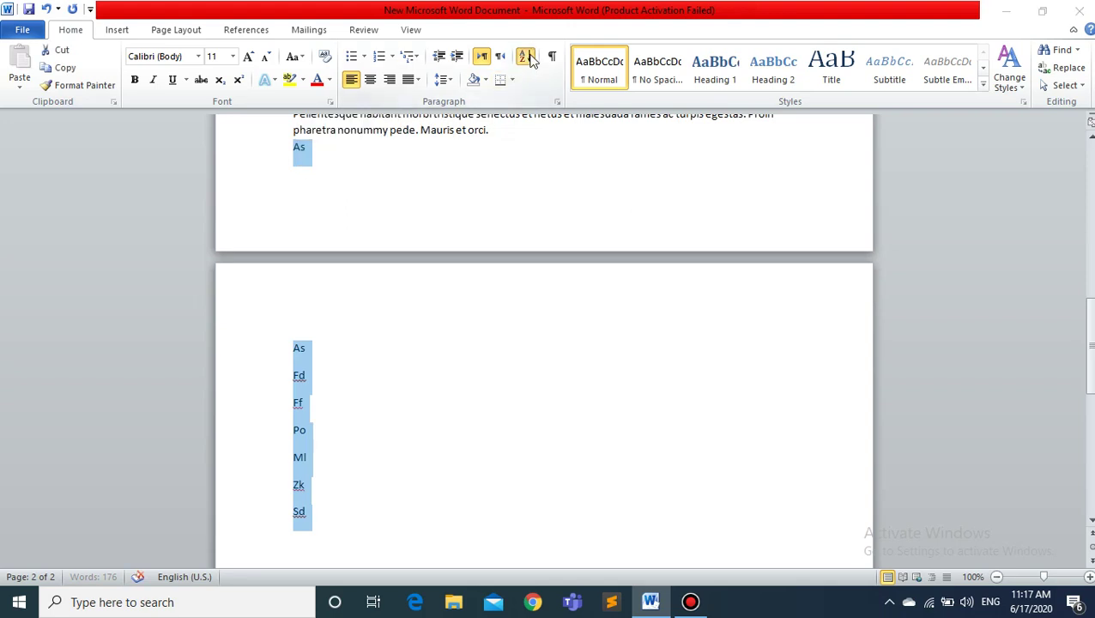
{"action": "left_click", "coordinate": [649, 224]}
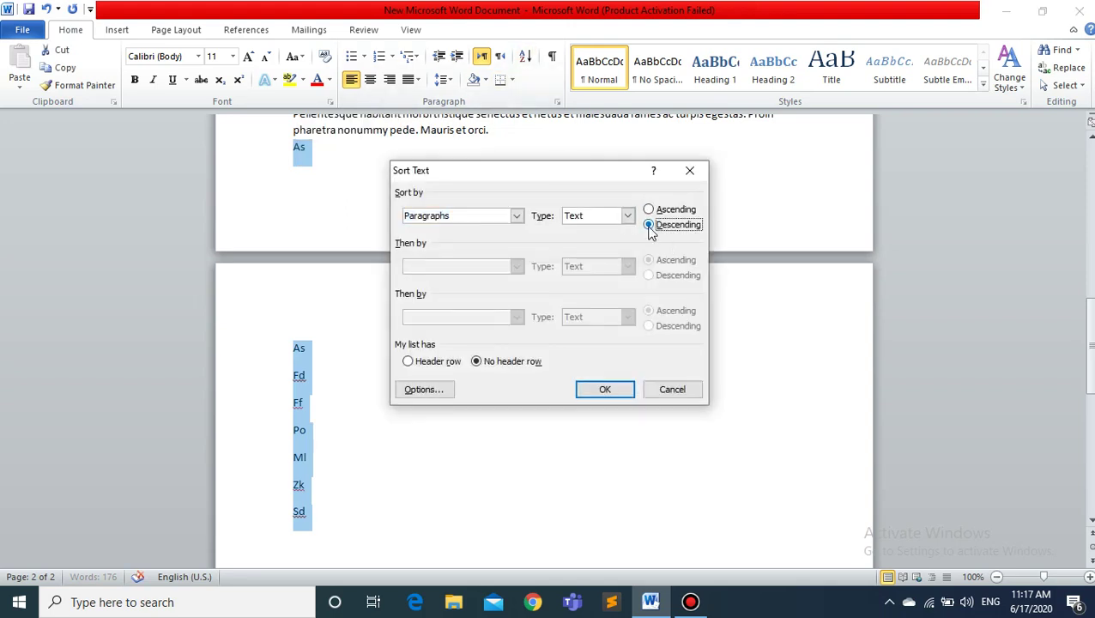
{"action": "left_click", "coordinate": [605, 390]}
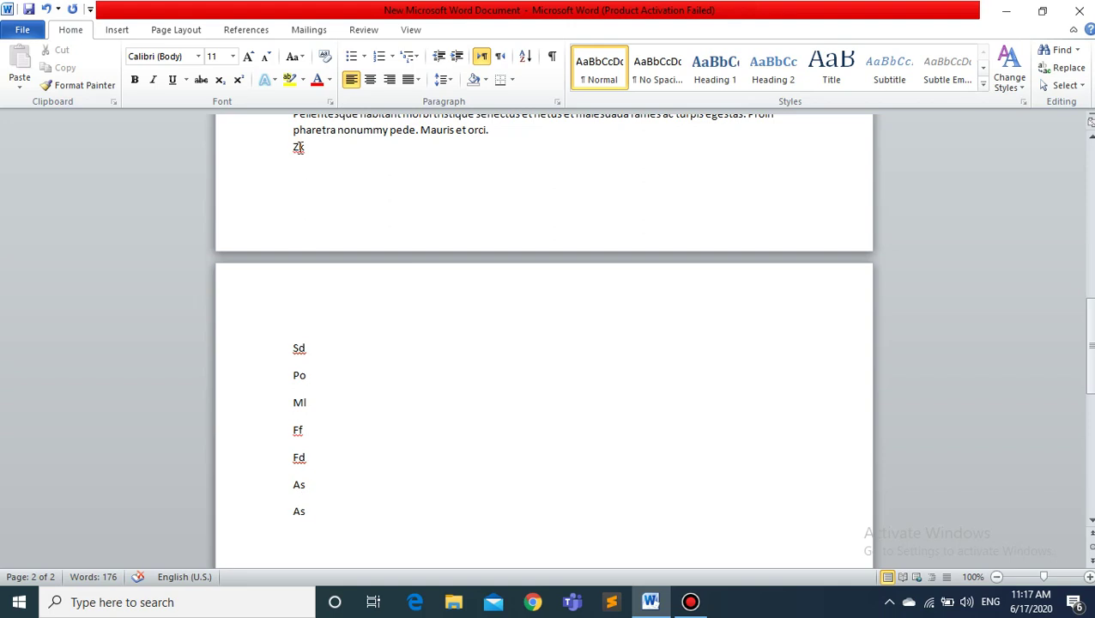
{"action": "left_click", "coordinate": [311, 512]}
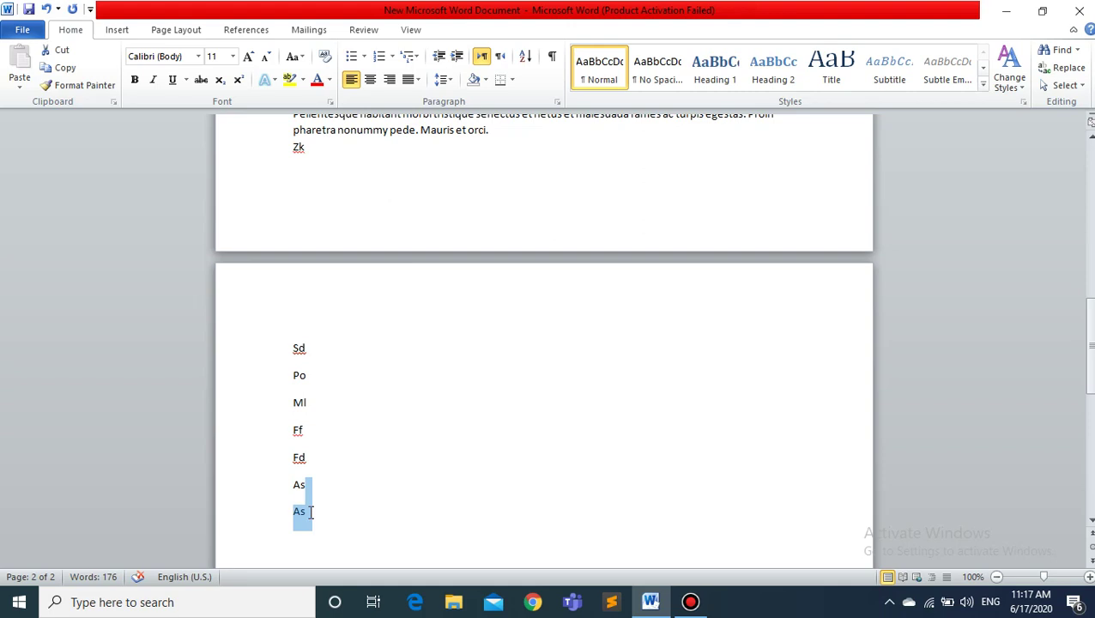
- Select the sorted words from Zk to the last As and delete them
{"action": "key", "text": "shift+Up"}
{"action": "key", "text": "shift+Up"}
{"action": "key", "text": "shift+Up"}
{"action": "key", "text": "shift+Down"}
{"action": "key", "text": "shift+Down"}
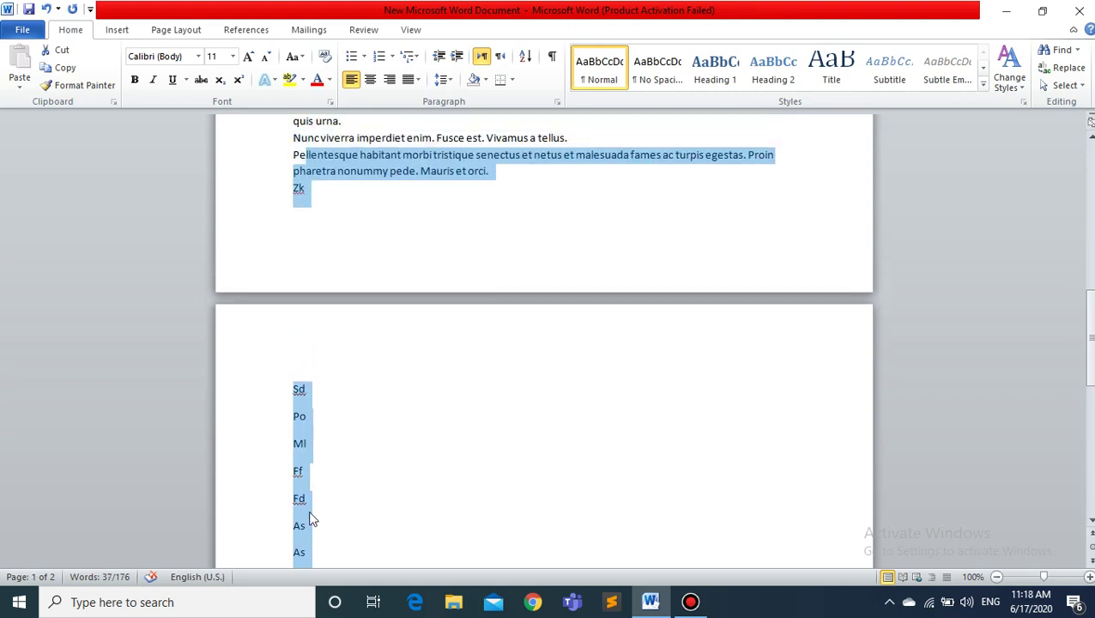
{"action": "key", "text": "shift+Down"}
{"action": "key", "text": "shift+Down"}
{"action": "key", "text": "shift+Left"}
{"action": "key", "text": "shift+Left"}
{"action": "key", "text": "Delete"}
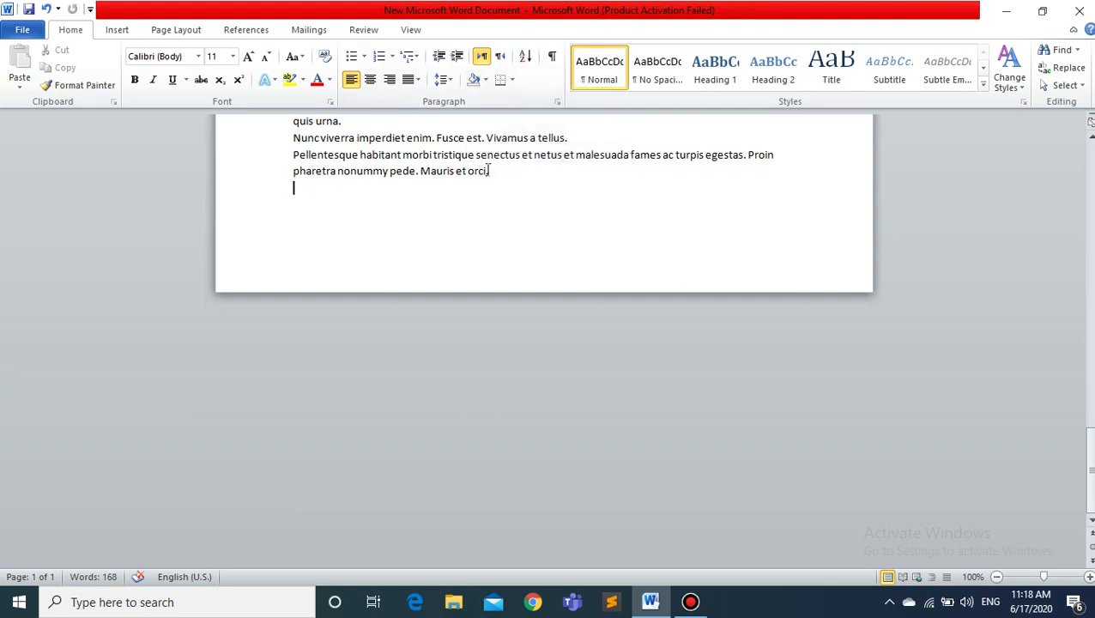
- Give the Nunc viverra and Pellentesque paragraphs an orange shading background
{"action": "left_click_drag", "start_coordinate": [490, 171], "coordinate": [361, 132]}
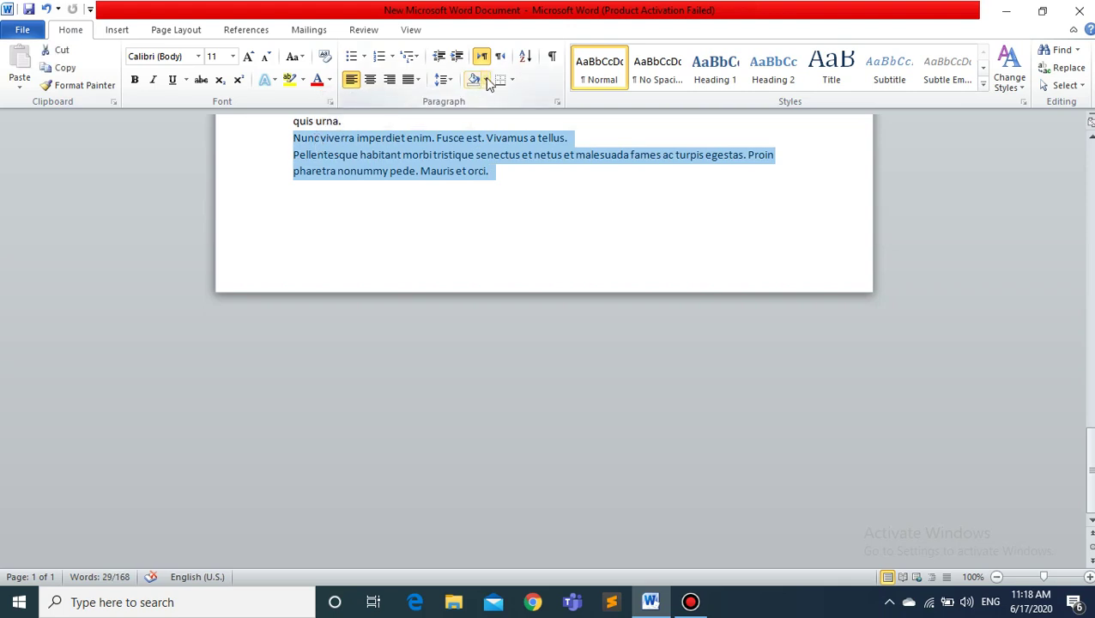
{"action": "left_click", "coordinate": [485, 80]}
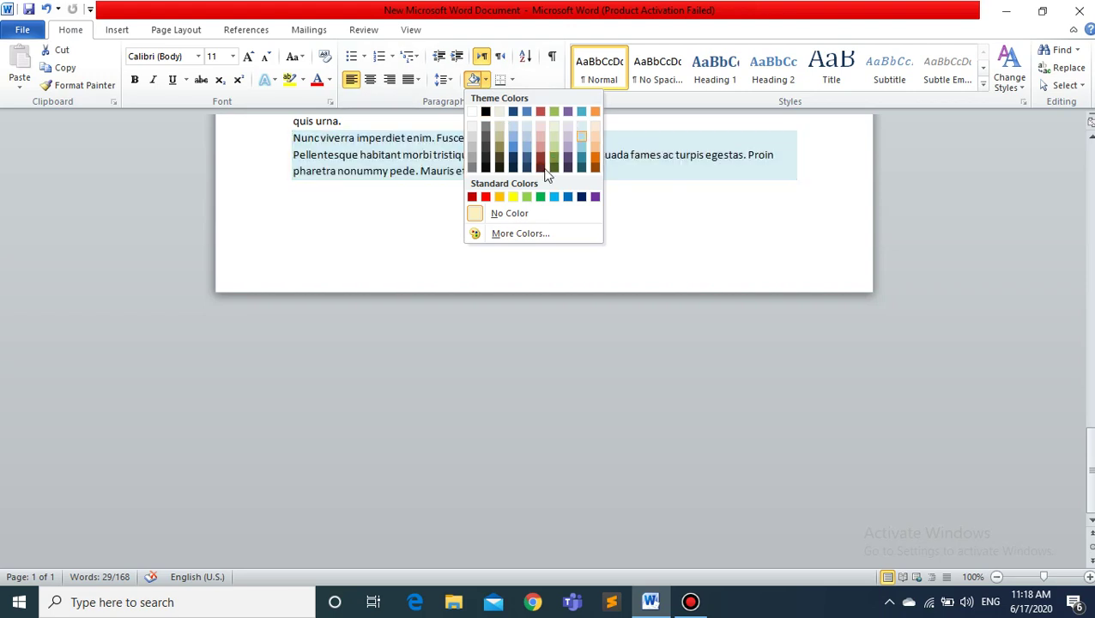
{"action": "left_click", "coordinate": [500, 197]}
{"action": "left_click", "coordinate": [522, 233]}
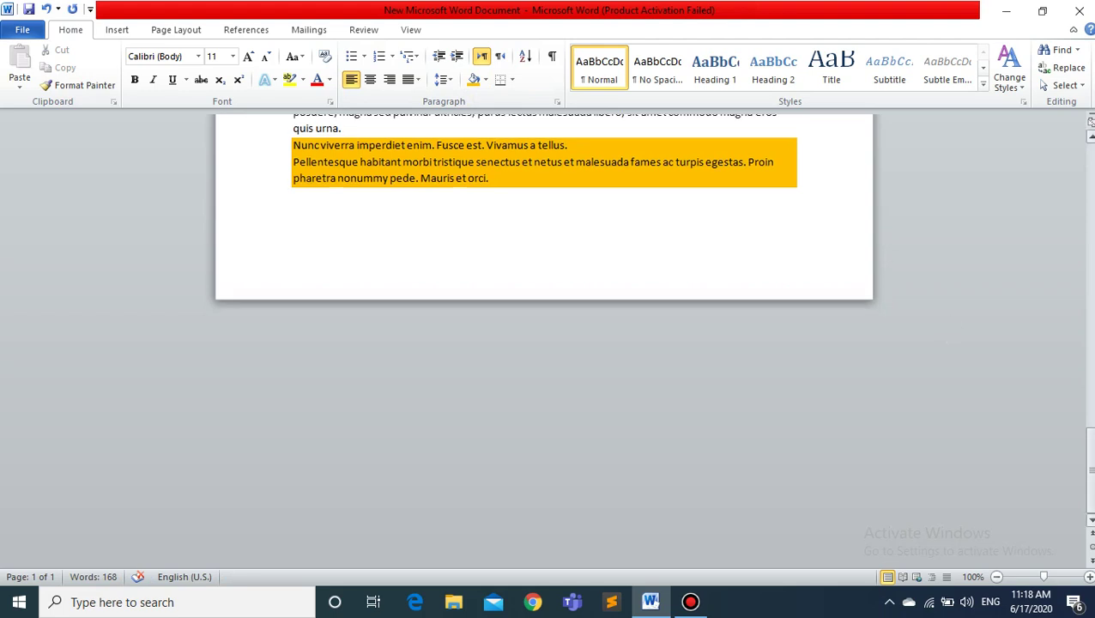
{"action": "scroll", "coordinate": [544, 344], "scroll_direction": "up", "scroll_amount": 3}
{"action": "scroll", "coordinate": [544, 344], "scroll_direction": "up", "scroll_amount": 2}
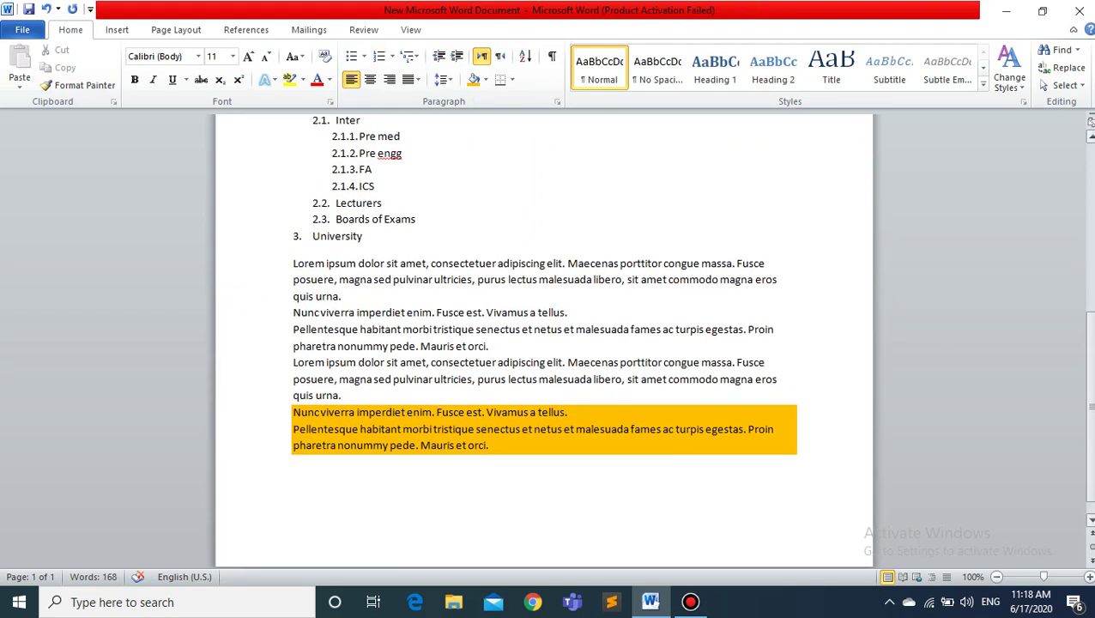